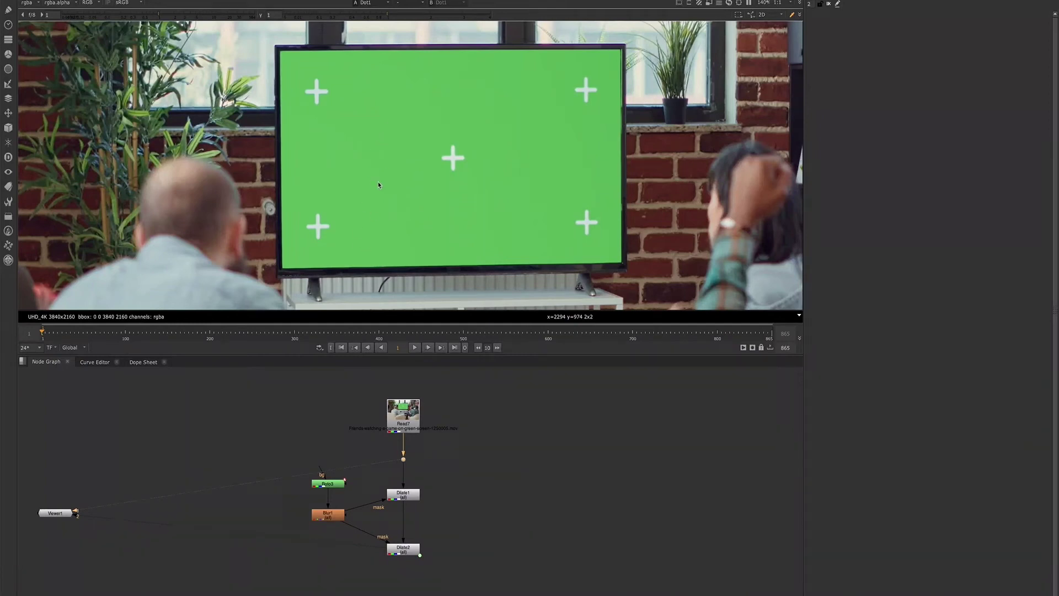
# Step: Check Read7 and Dilate2 in the viewer, then move Dilate1 down level with Blur1
pyautogui.click(401, 425)
pyautogui.press('1')
pyautogui.click(402, 550)
pyautogui.press('1')
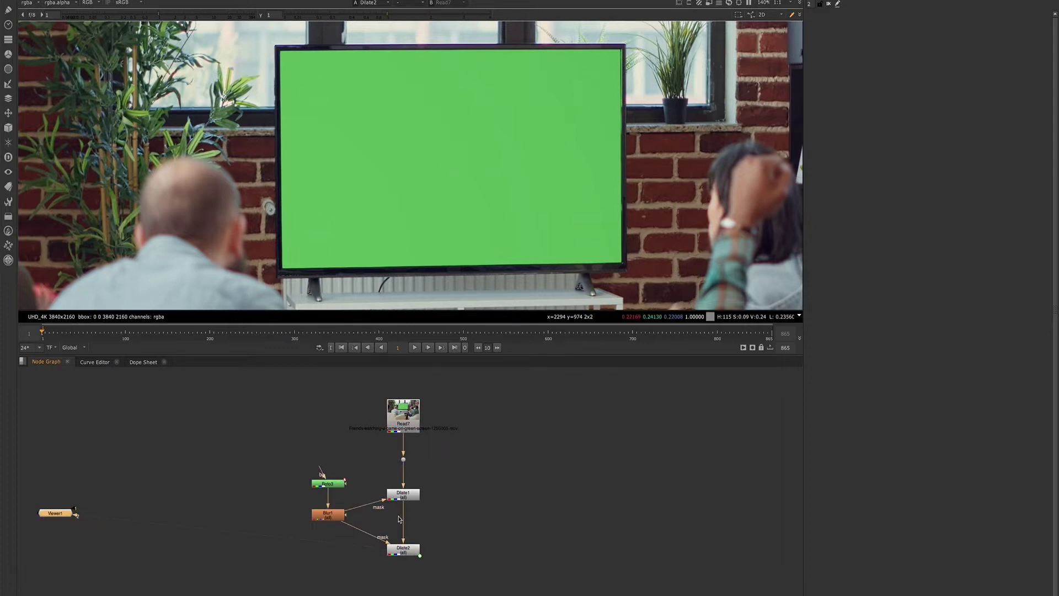
pyautogui.moveTo(399, 494); pyautogui.dragTo(400, 514)
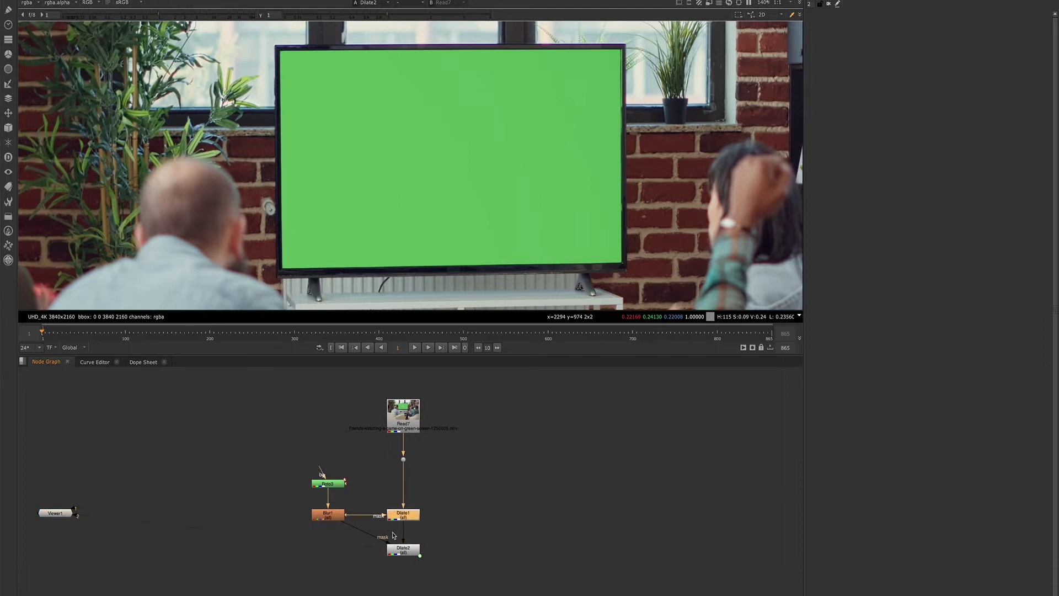
pyautogui.click(479, 498)
# Step: Create Roto1 and draw ellipses around the top-left and bottom-left tracking crosses
pyautogui.press('1')
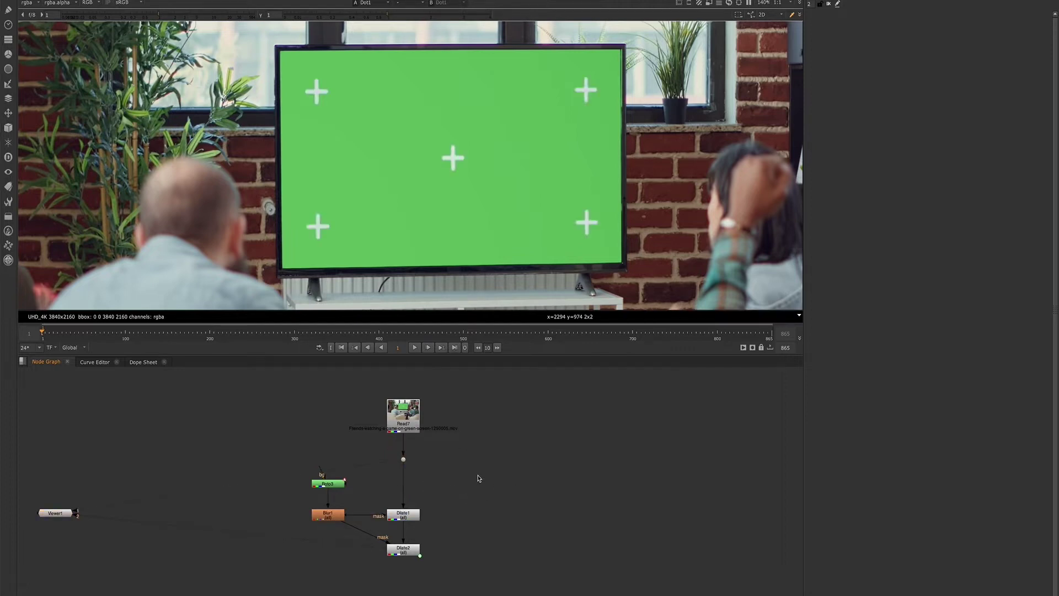
pyautogui.press('o')
pyautogui.rightClick(25, 71)
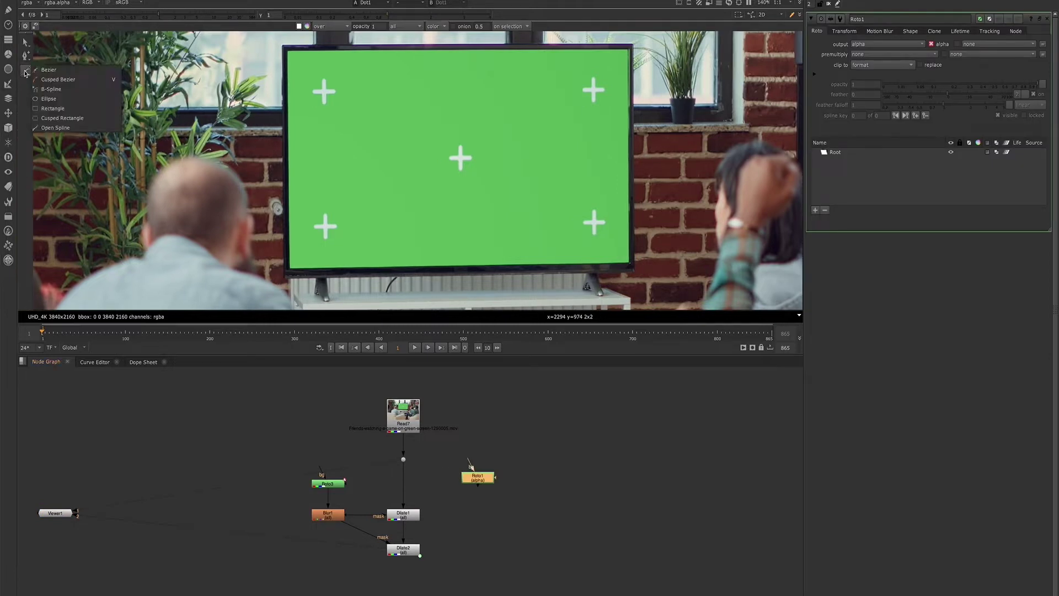
pyautogui.click(38, 101)
pyautogui.moveTo(311, 76); pyautogui.dragTo(337, 105)
pyautogui.click(25, 70)
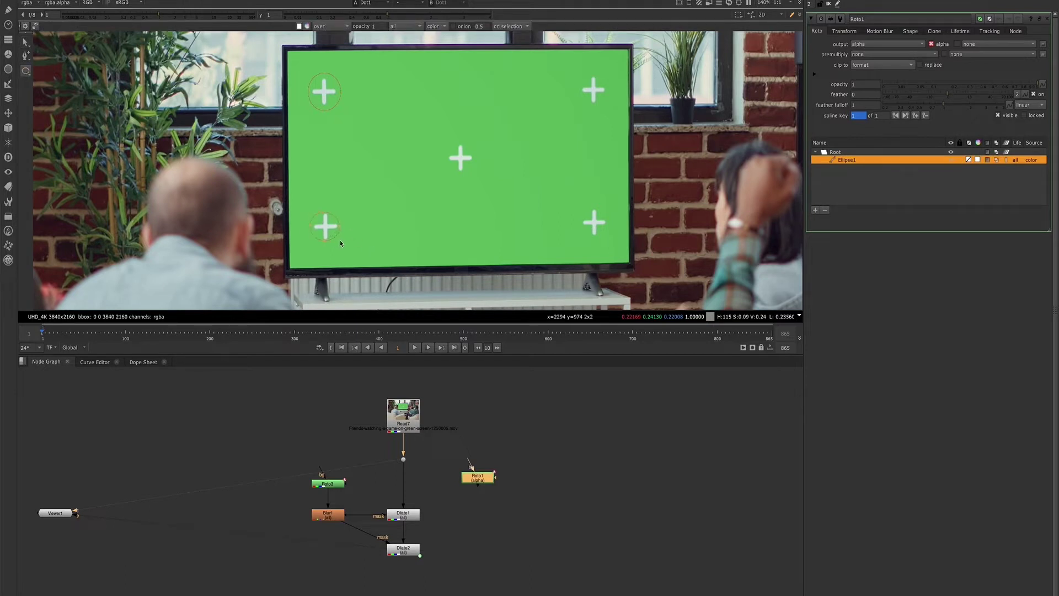
pyautogui.moveTo(341, 243); pyautogui.dragTo(342, 243)
# Step: Draw ellipses around the centre, top-right and bottom-right crosses, then select the centre ellipse
pyautogui.moveTo(473, 174); pyautogui.dragTo(475, 174)
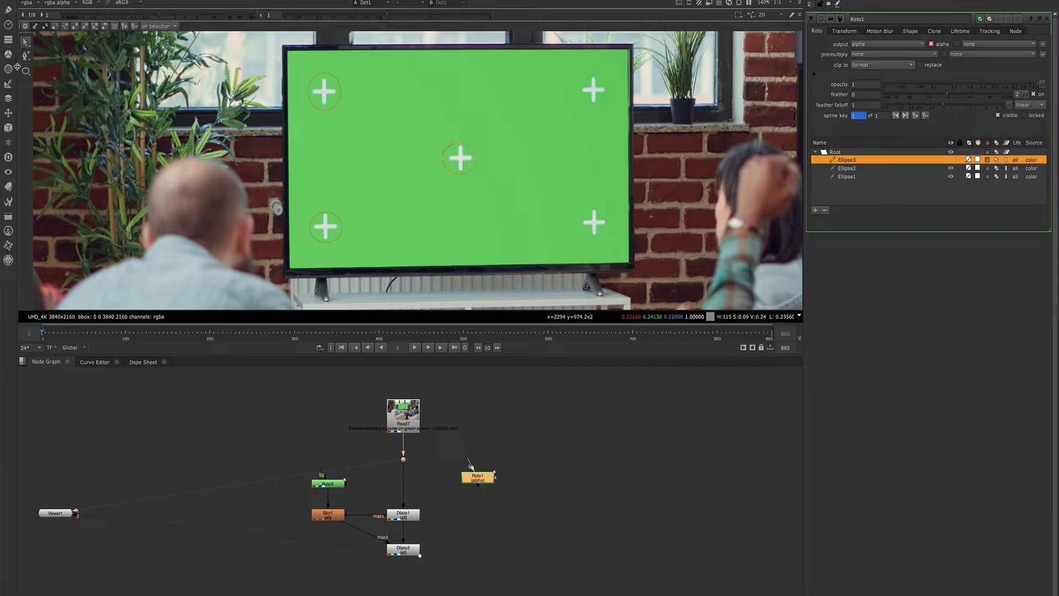
pyautogui.click(25, 71)
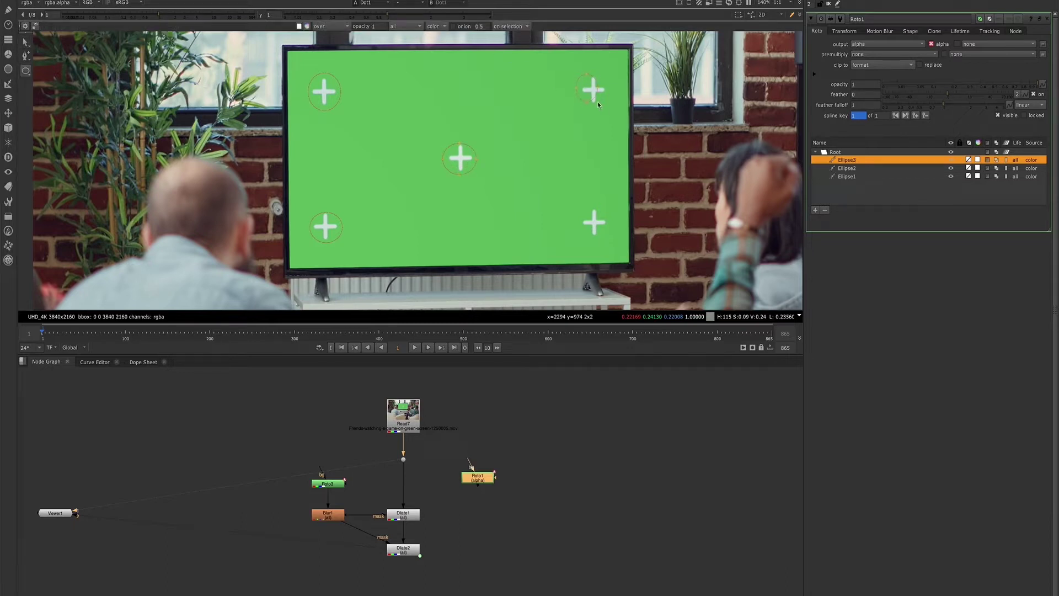
pyautogui.moveTo(607, 110); pyautogui.dragTo(609, 106)
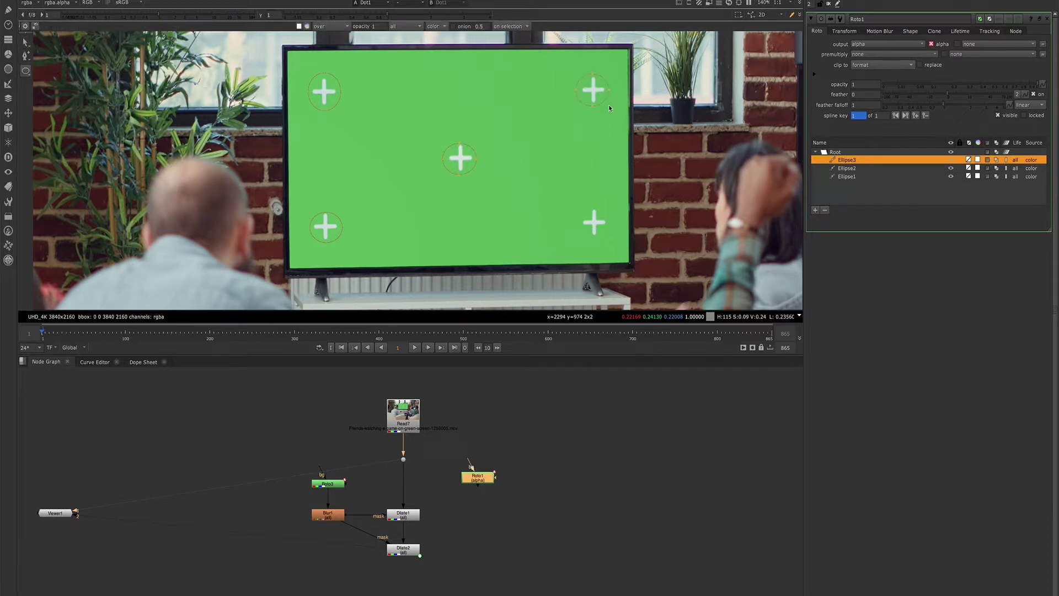
pyautogui.click(26, 71)
pyautogui.moveTo(607, 241); pyautogui.dragTo(608, 240)
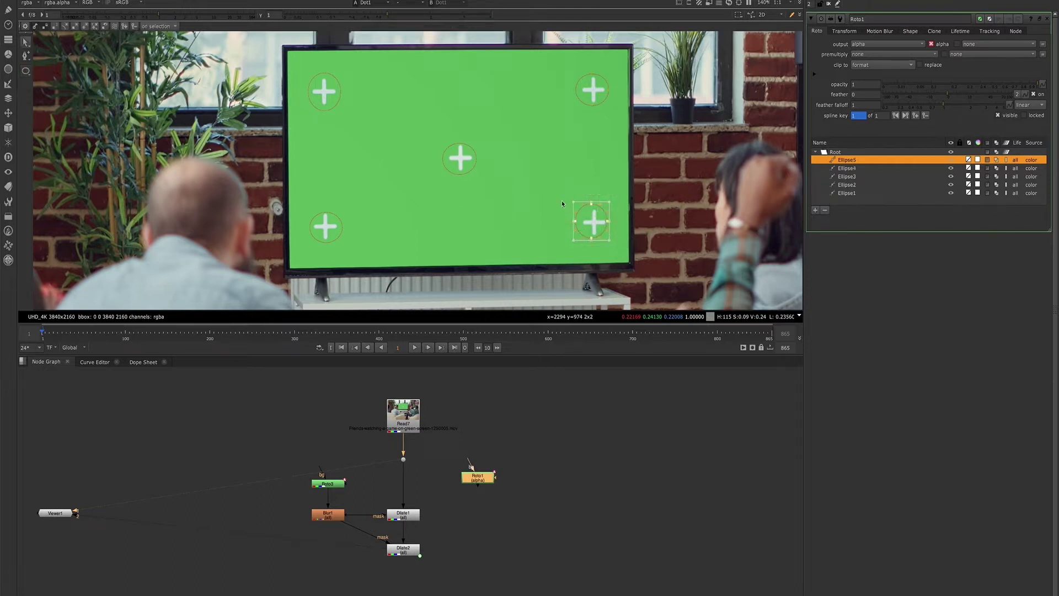
pyautogui.click(445, 154)
pyautogui.click(446, 153)
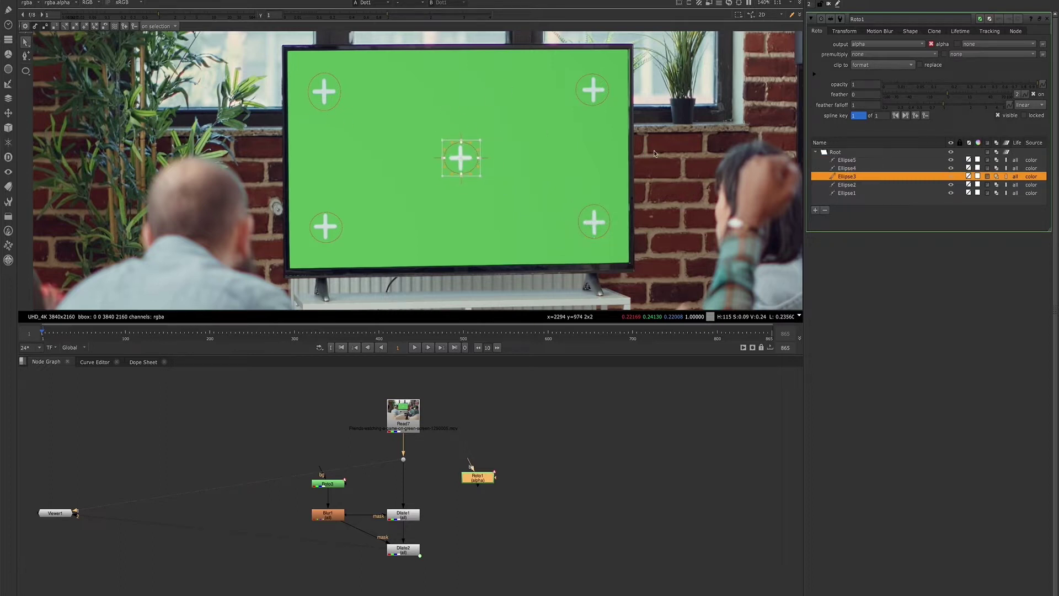
# Step: Choose UHD_4K 3840x2160 as Roto1's format, replacing the 2048x1556 root format
pyautogui.moveTo(478, 481); pyautogui.dragTo(484, 474)
pyautogui.scroll(-5, 522, 171)
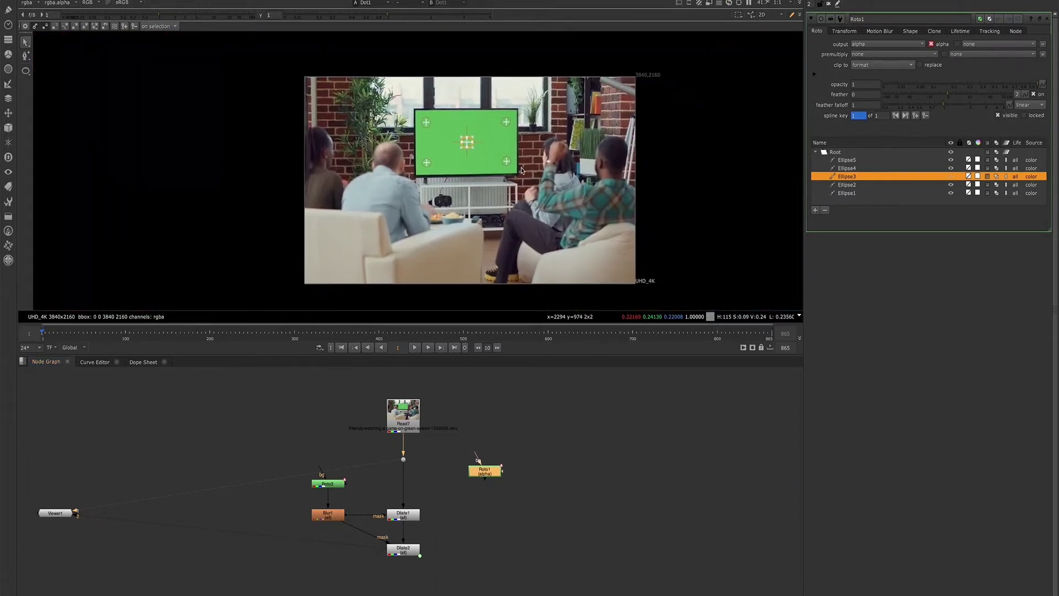
pyautogui.click(815, 73)
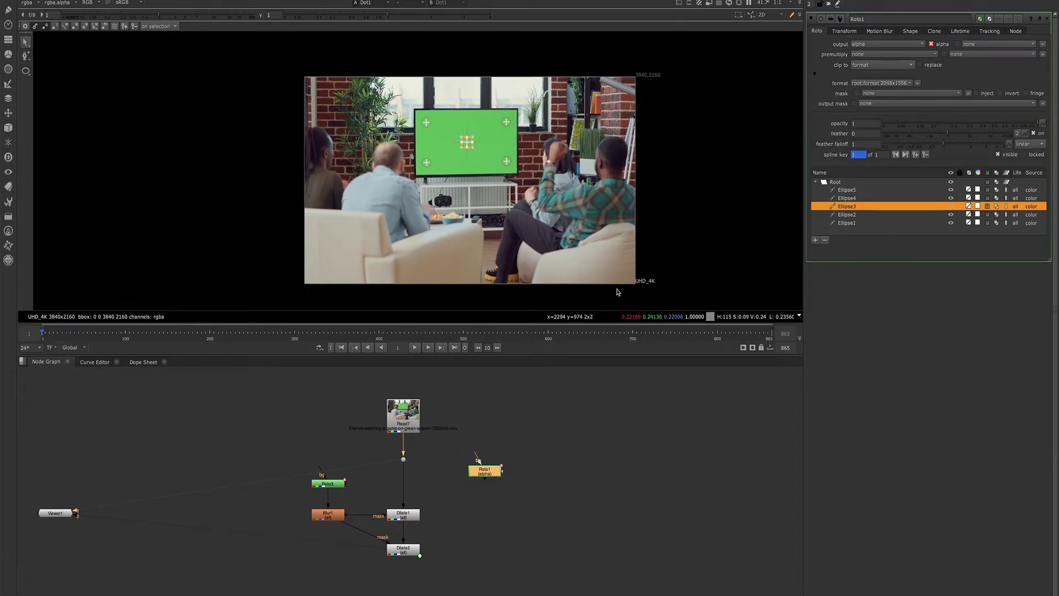
pyautogui.click(883, 84)
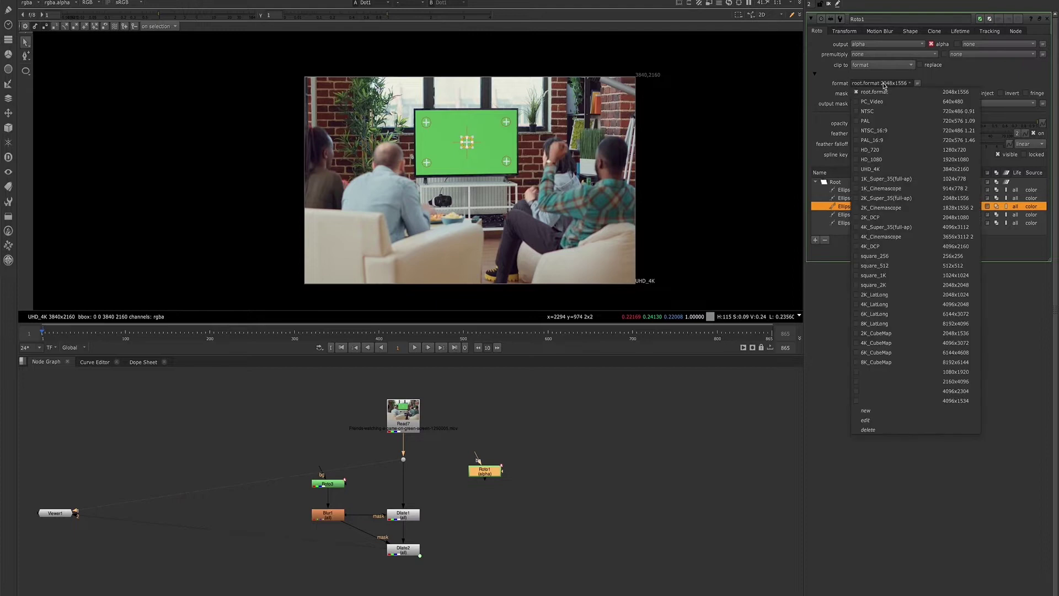
pyautogui.click(859, 170)
pyautogui.click(442, 484)
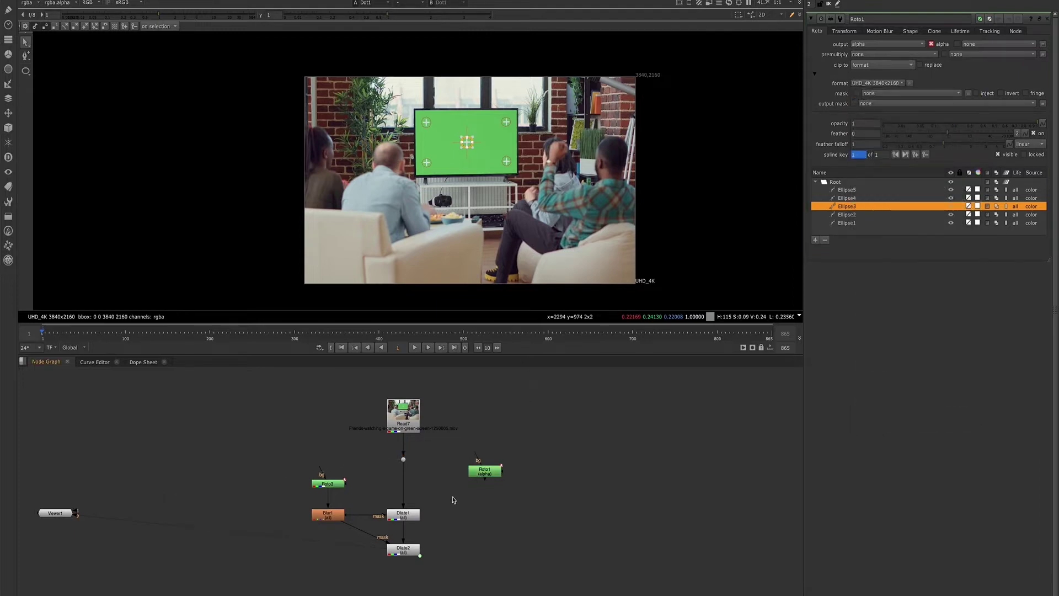
# Step: Move Roto1 to the right and delete an accidentally created Viewer2 node
pyautogui.moveTo(488, 475); pyautogui.dragTo(589, 484)
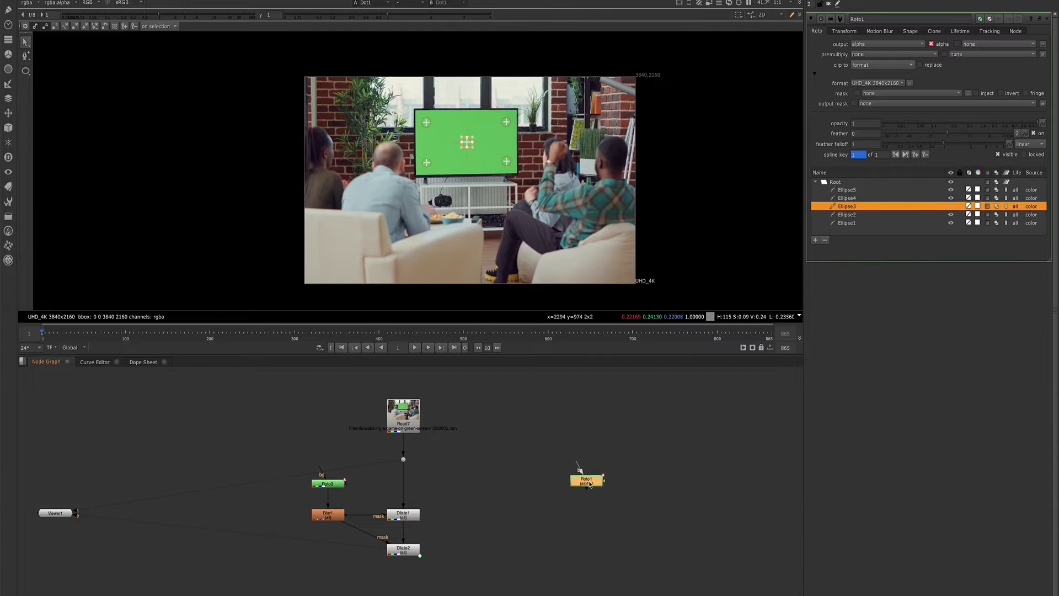
pyautogui.scroll(2, 498, 481)
pyautogui.click(505, 484)
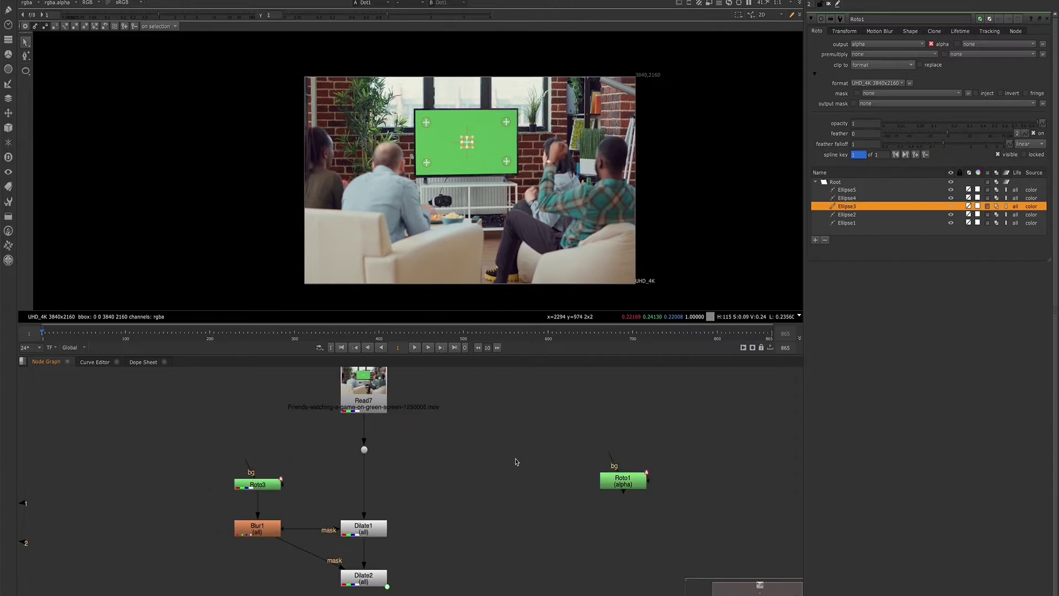
pyautogui.press('Tab')
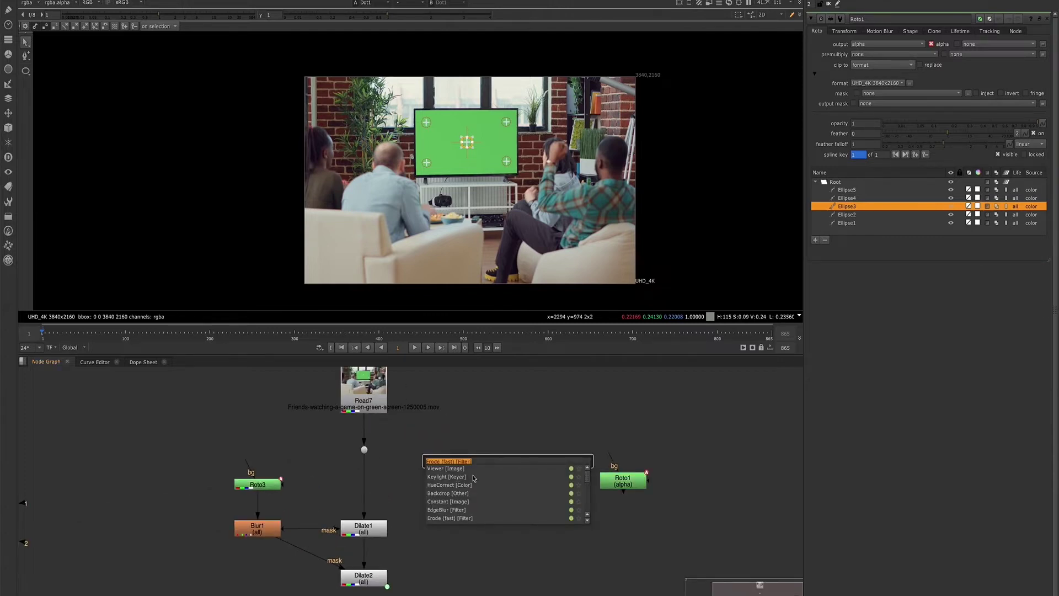
pyautogui.click(461, 469)
pyautogui.press('Return')
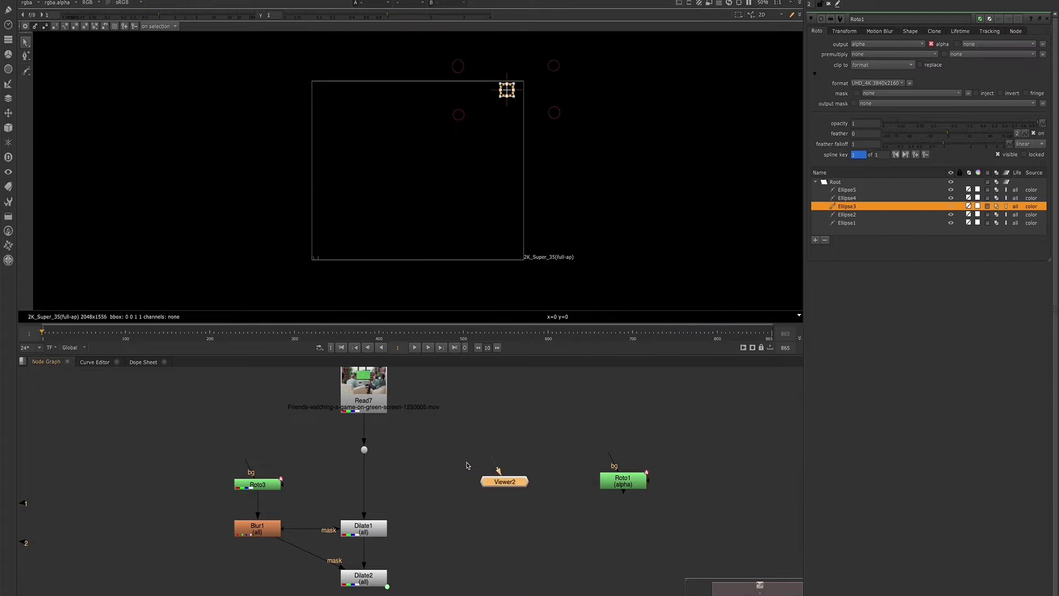
pyautogui.press('Delete')
# Step: Create Dilate3 from the Erode (fast) search, fed by the plate dot and masked by Roto1
pyautogui.press('Tab')
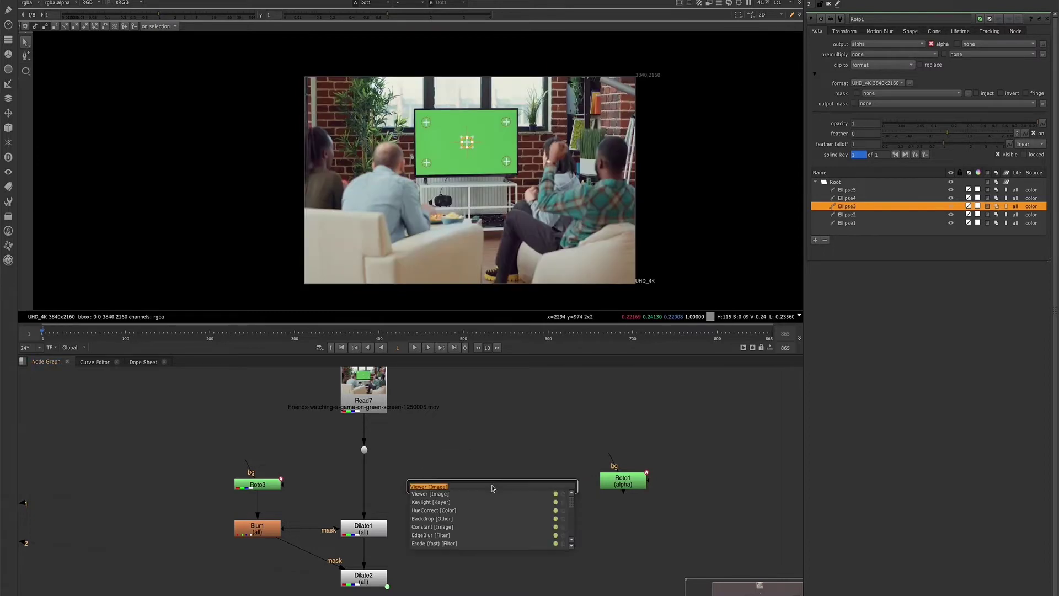
pyautogui.write('erod')
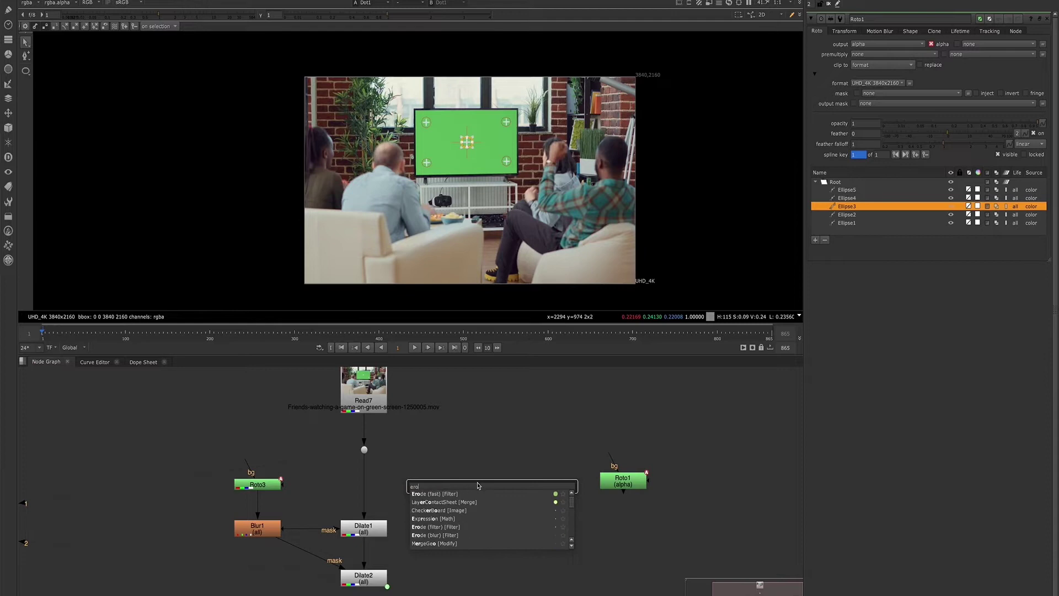
pyautogui.click(436, 494)
pyautogui.moveTo(481, 469); pyautogui.dragTo(622, 483)
pyautogui.moveTo(622, 483); pyautogui.dragTo(620, 498)
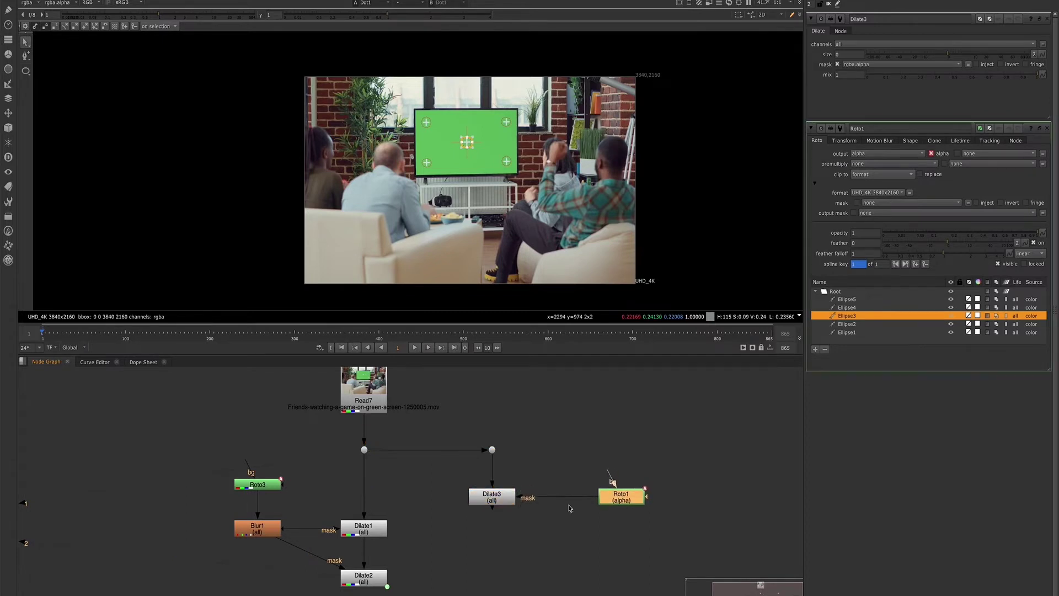
pyautogui.click(500, 500)
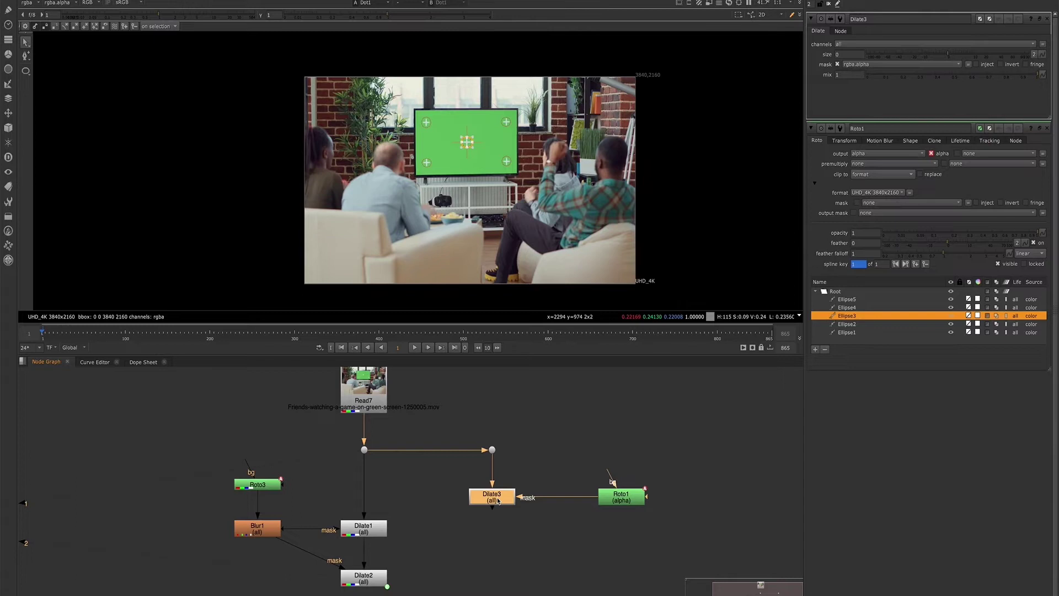
pyautogui.click(490, 516)
pyautogui.click(489, 499)
# Step: Add a Dilate4 node fed by Dilate3 and place it below it
pyautogui.click(495, 548)
pyautogui.press('Tab')
pyautogui.write('dilate')
pyautogui.press('Return')
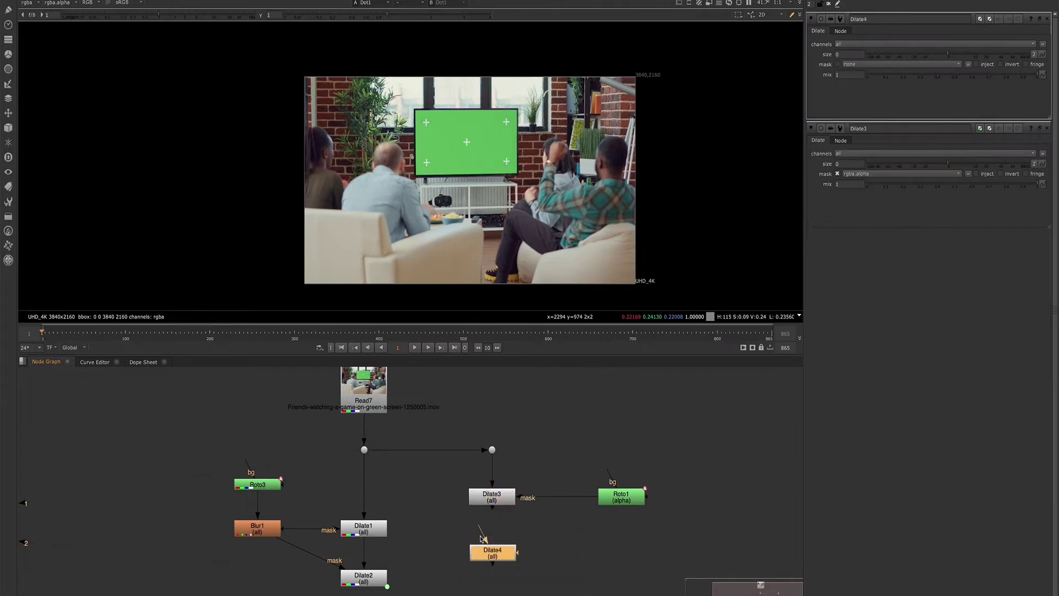
pyautogui.moveTo(481, 538); pyautogui.dragTo(492, 497)
pyautogui.moveTo(488, 552); pyautogui.dragTo(488, 557)
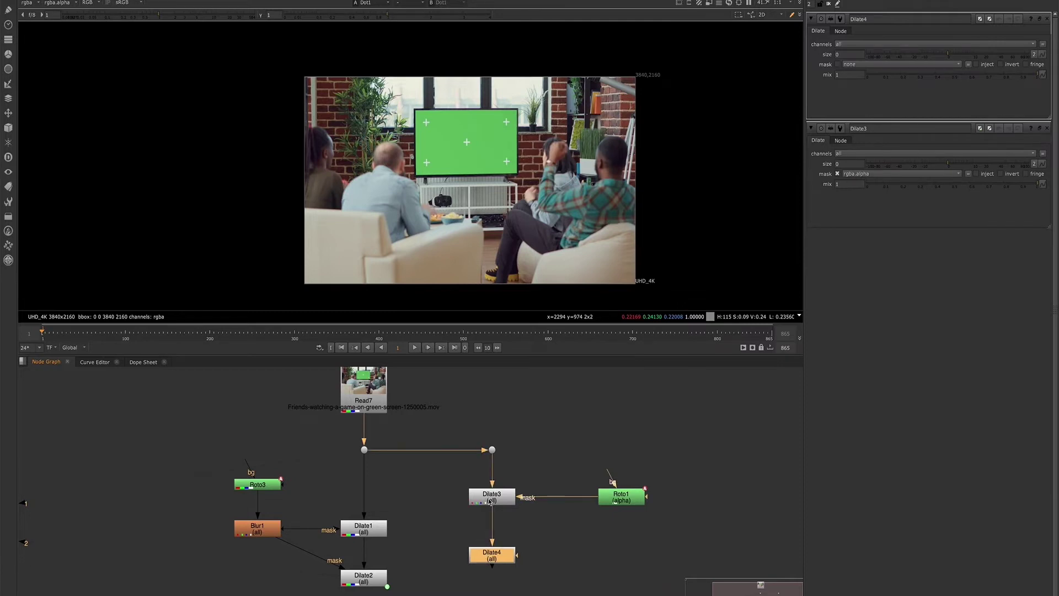
pyautogui.click(548, 530)
# Step: Remove the unneeded pasted Dilate5 node
pyautogui.press('Tab')
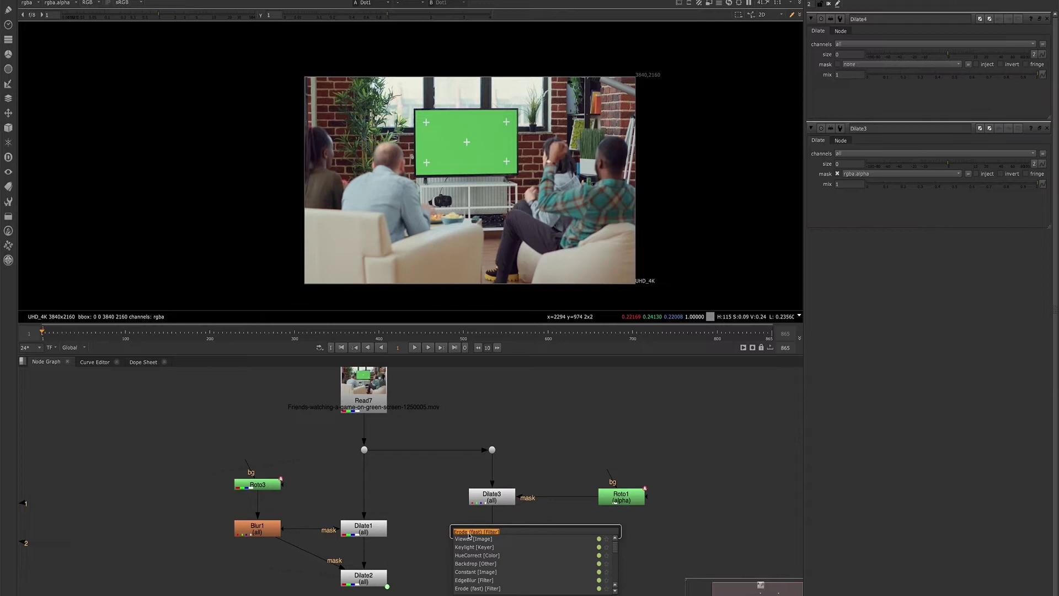
pyautogui.hotkey('ctrl', 'v')
pyautogui.press('Escape')
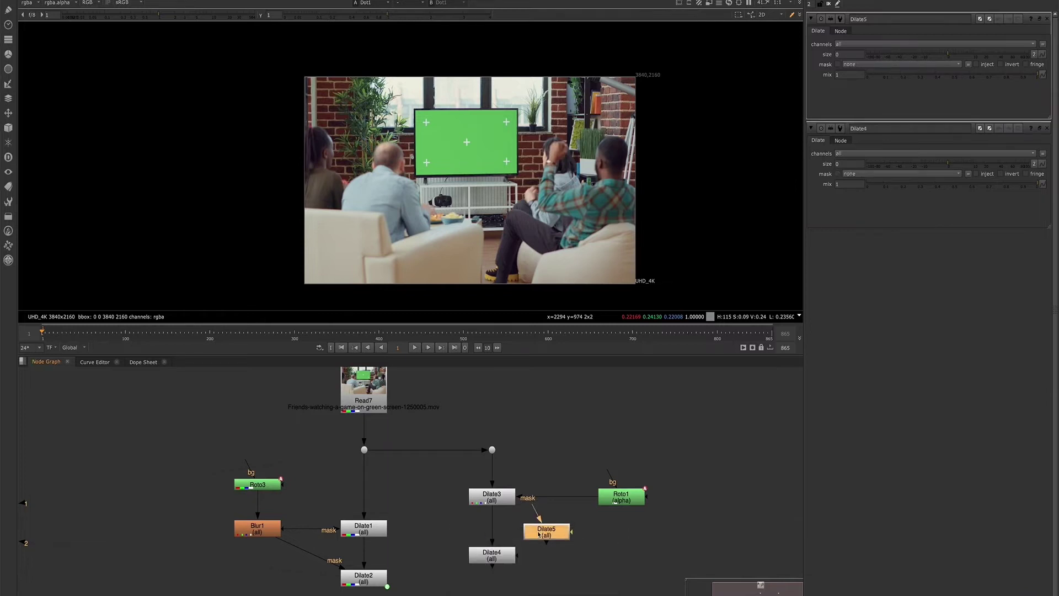
pyautogui.press('Delete')
pyautogui.click(495, 557)
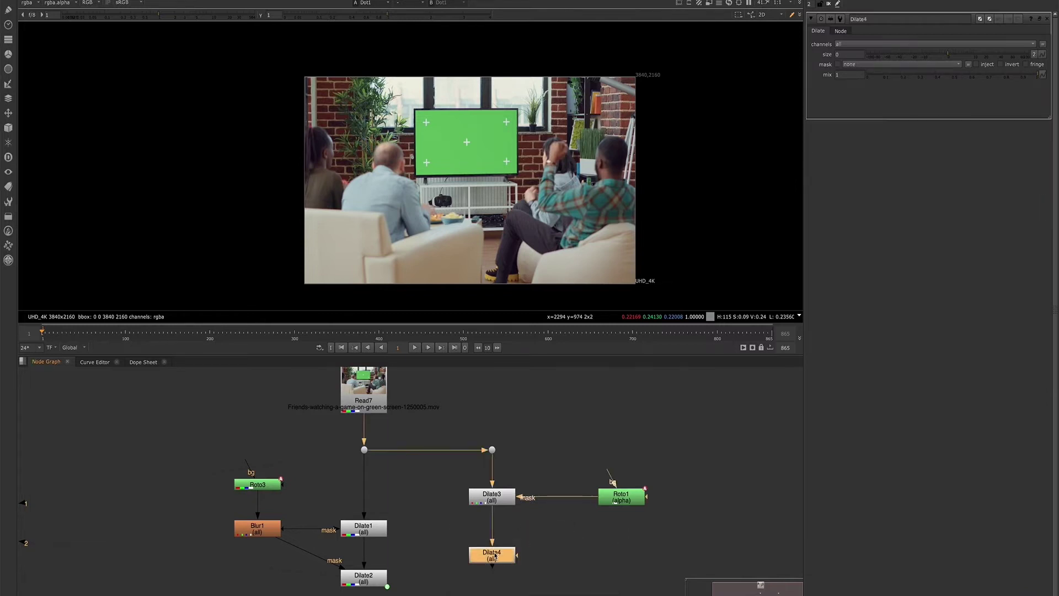
# Step: Open Dilate3 and Dilate4 settings together in the Properties bin
pyautogui.doubleClick(493, 497)
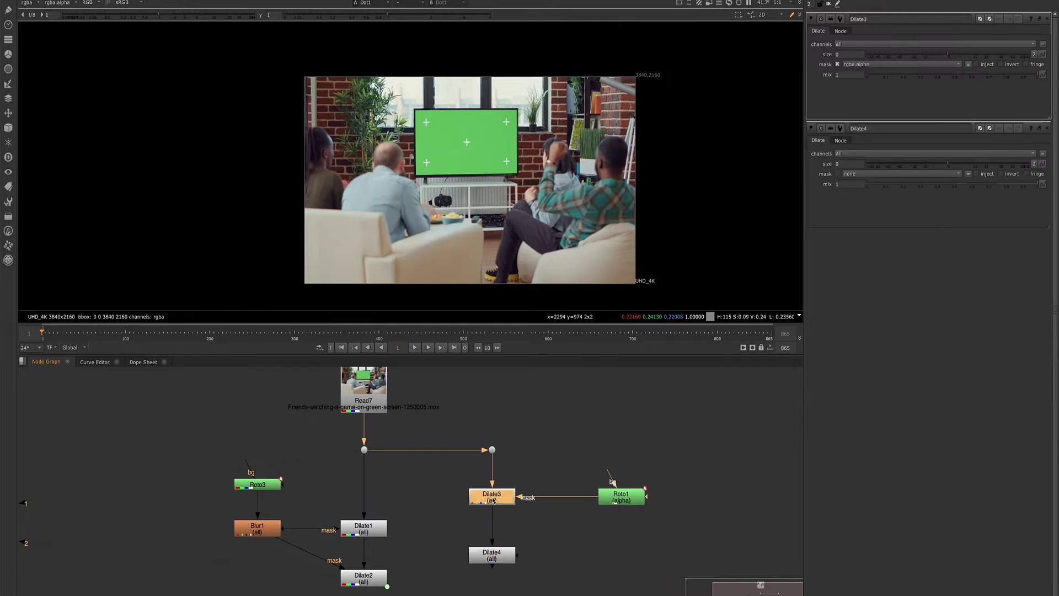
pyautogui.doubleClick(492, 555)
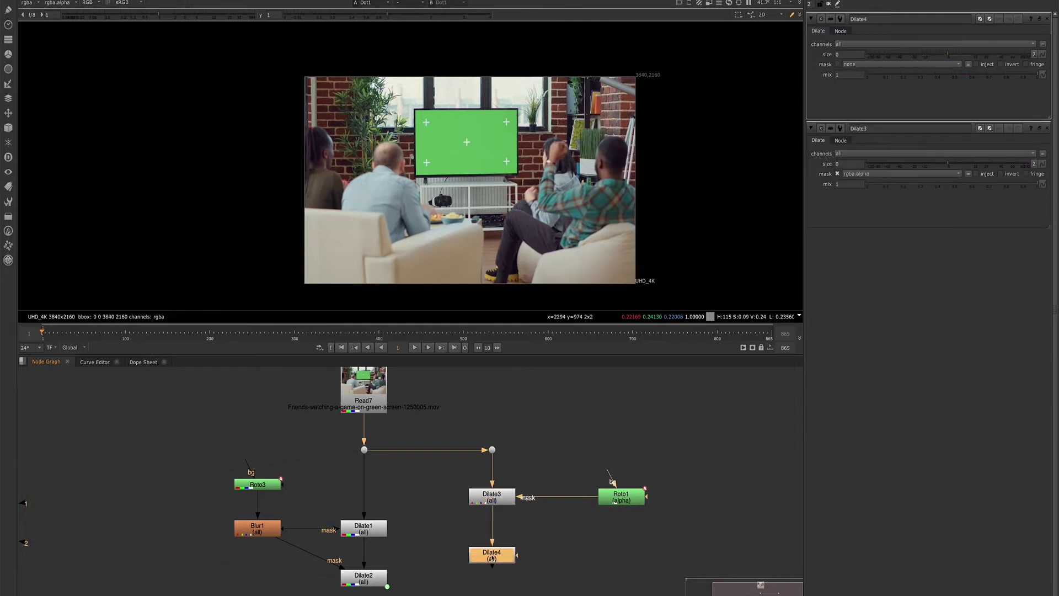
pyautogui.doubleClick(492, 499)
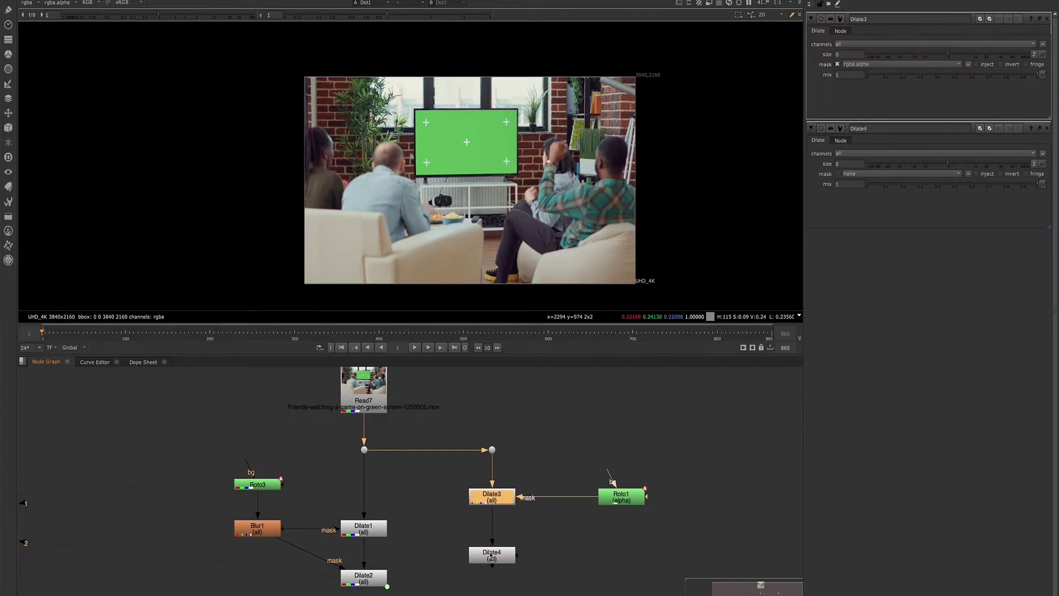
pyautogui.doubleClick(492, 557)
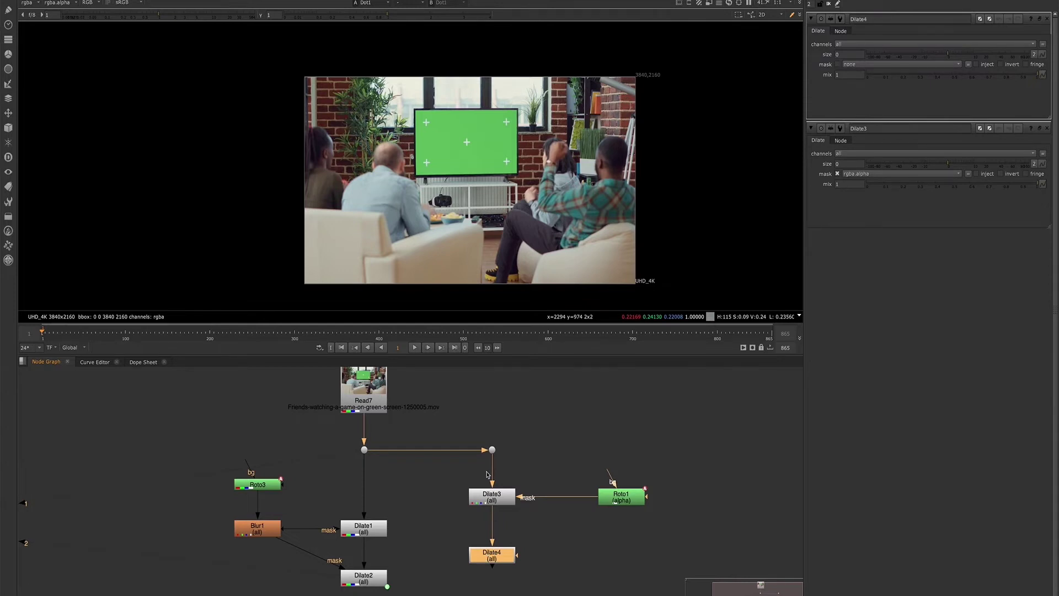
pyautogui.click(489, 499)
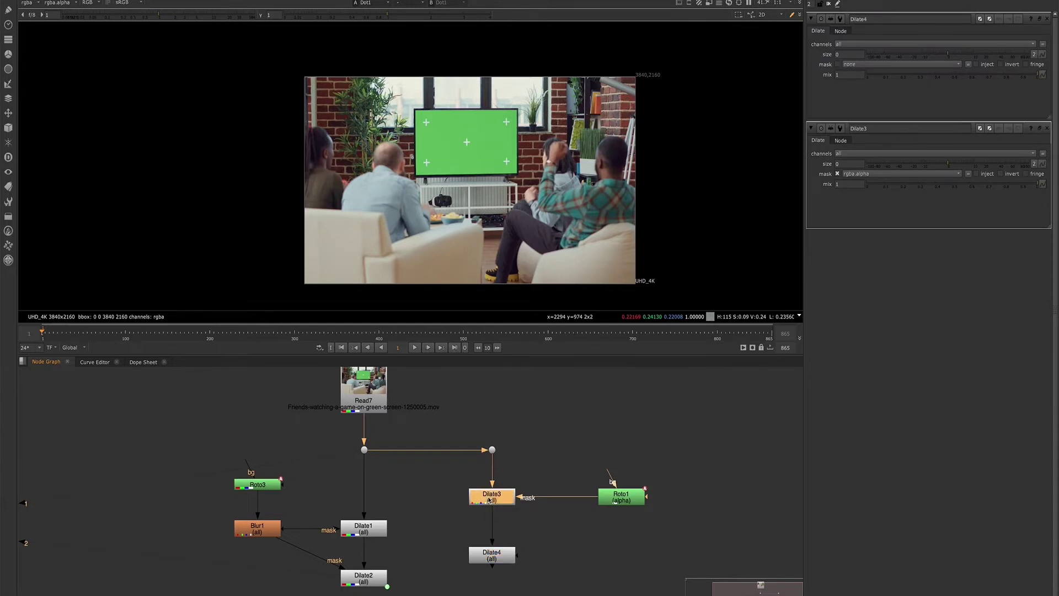
pyautogui.click(494, 560)
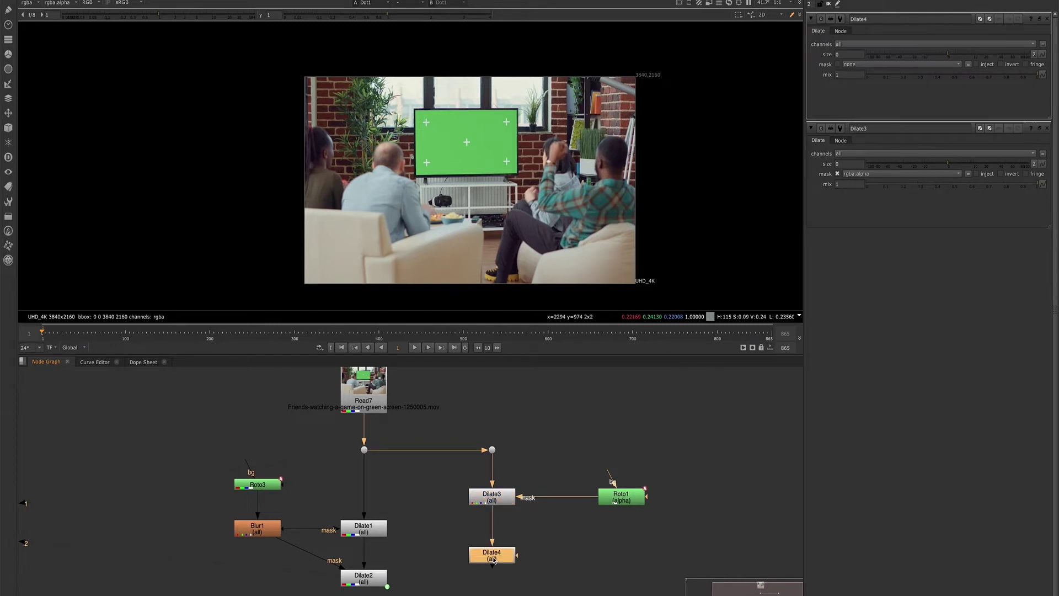
pyautogui.click(487, 500)
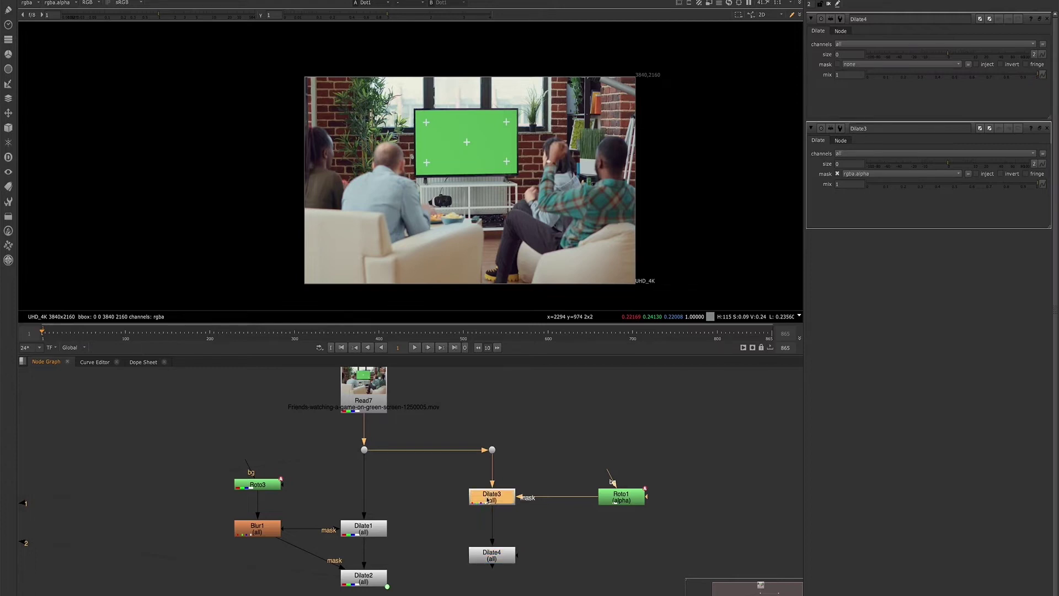
# Step: View Dilate3, erode its size to -15.5, and link Dilate4's size to Dilate3.size
pyautogui.press('1')
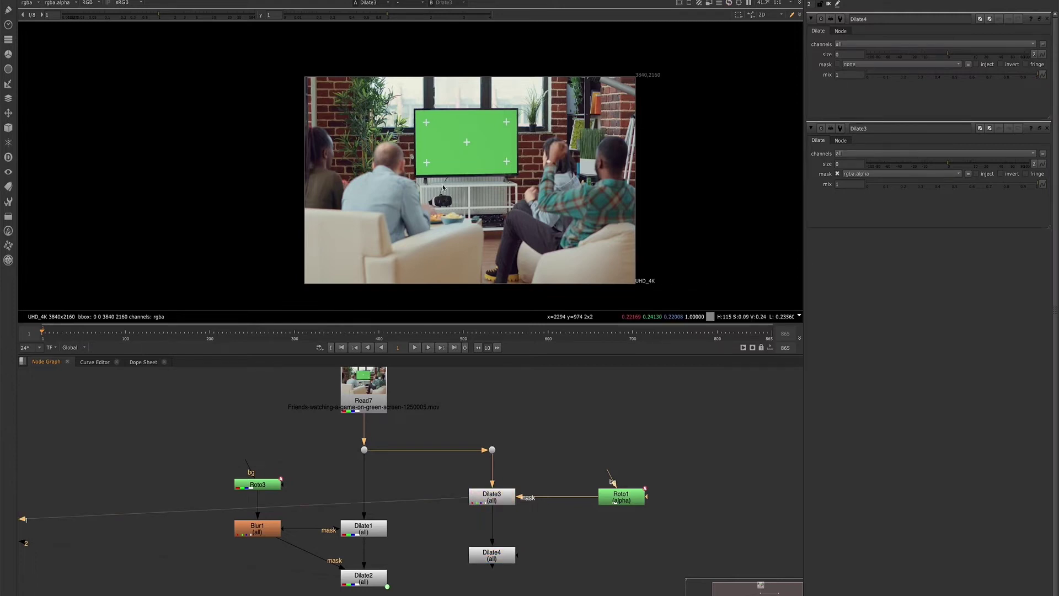
pyautogui.scroll(5, 466, 138)
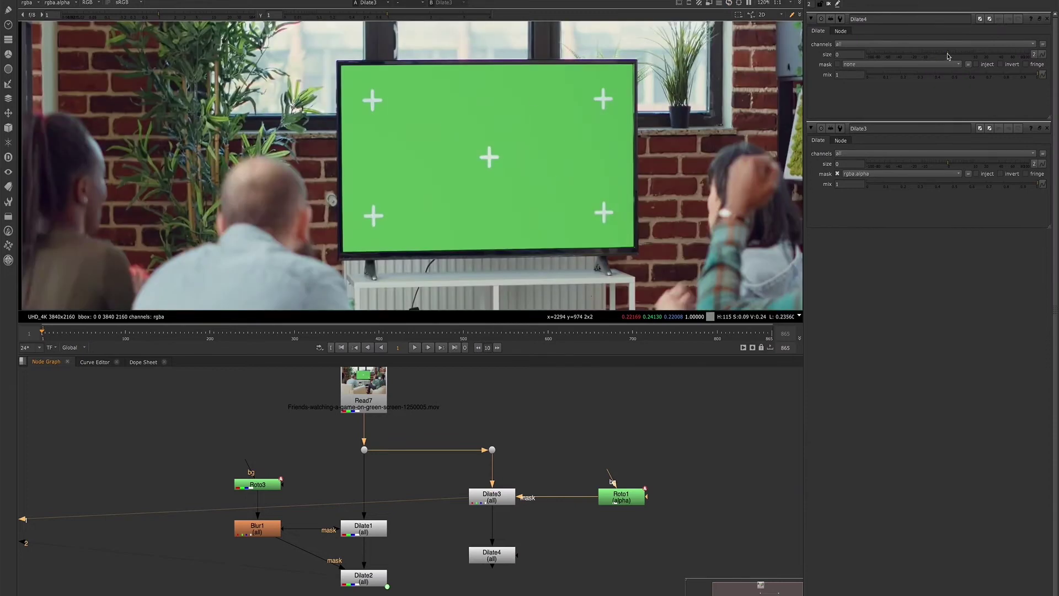
pyautogui.click(829, 4)
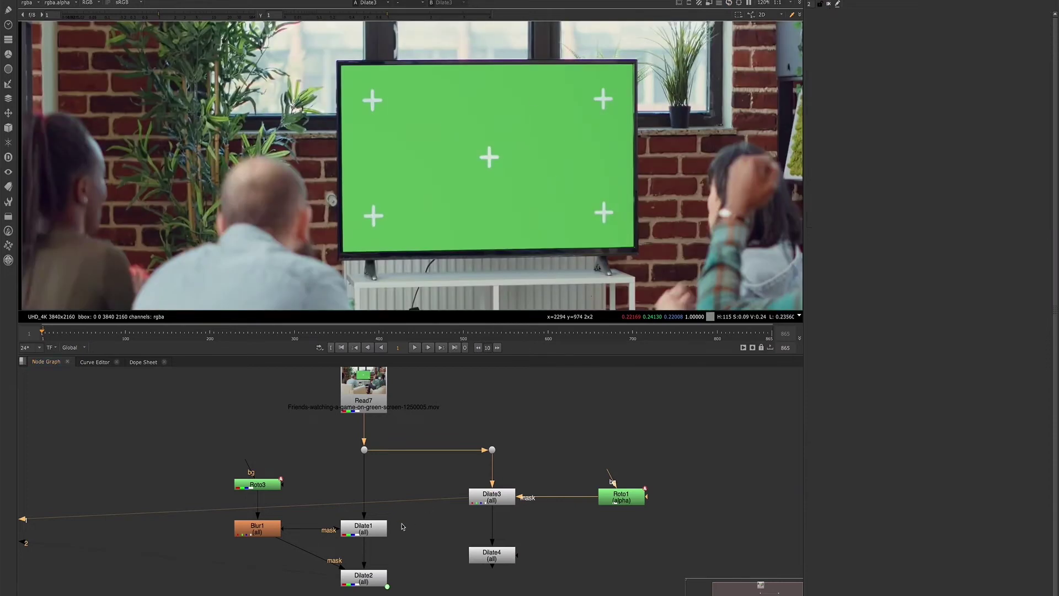
pyautogui.doubleClick(492, 496)
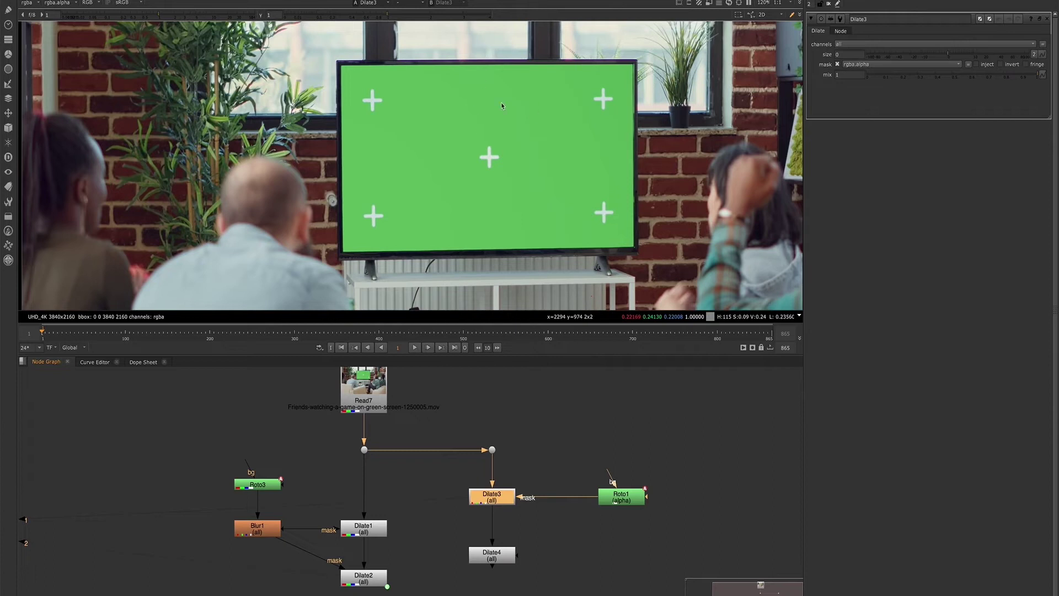
pyautogui.scroll(1, 502, 106)
pyautogui.moveTo(948, 55); pyautogui.dragTo(917, 62)
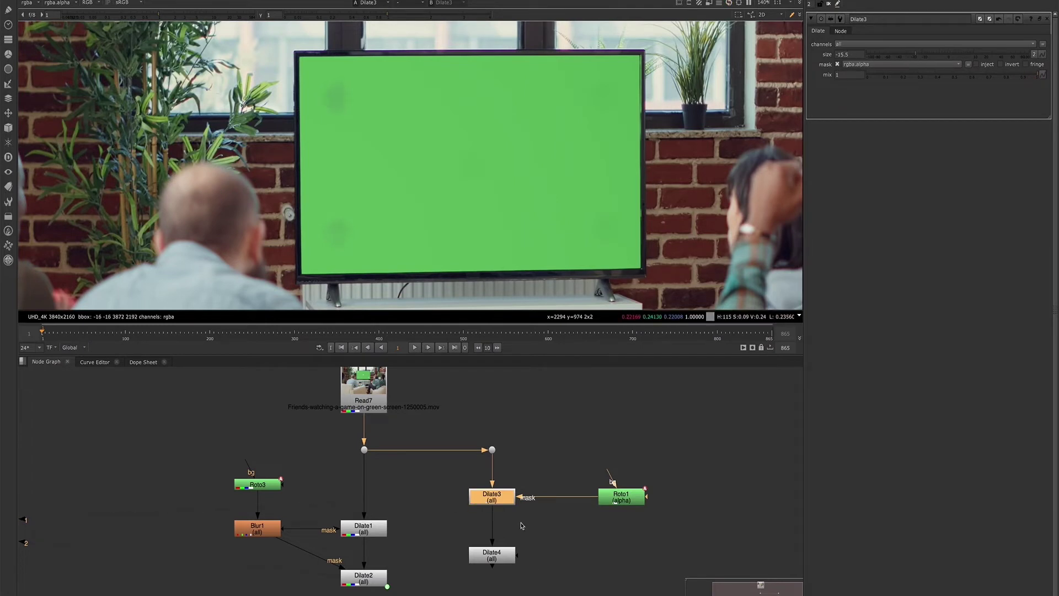
pyautogui.doubleClick(488, 561)
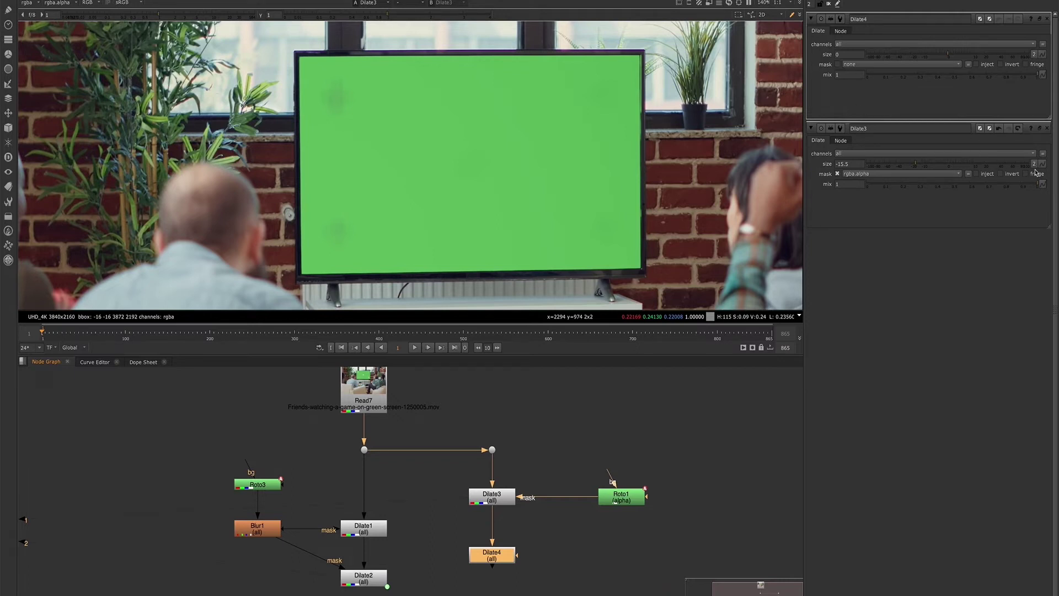
pyautogui.moveTo(1042, 163); pyautogui.dragTo(1045, 56)
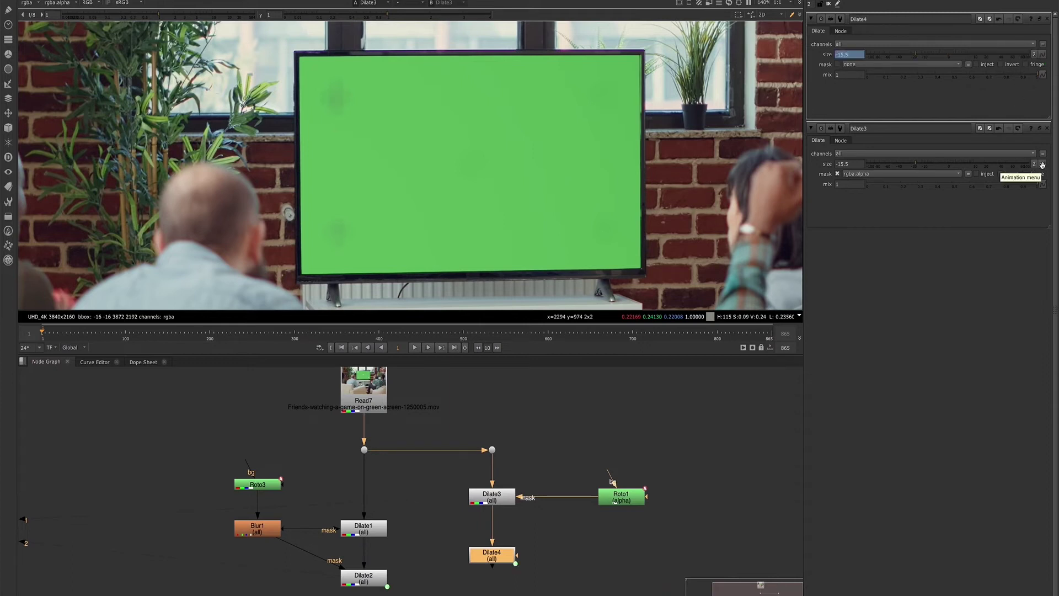
# Step: Set Dilate4's size expression to -parent.Dilate3.size so it reads 15.5
pyautogui.moveTo(1042, 165); pyautogui.dragTo(1045, 59)
pyautogui.rightClick(847, 56)
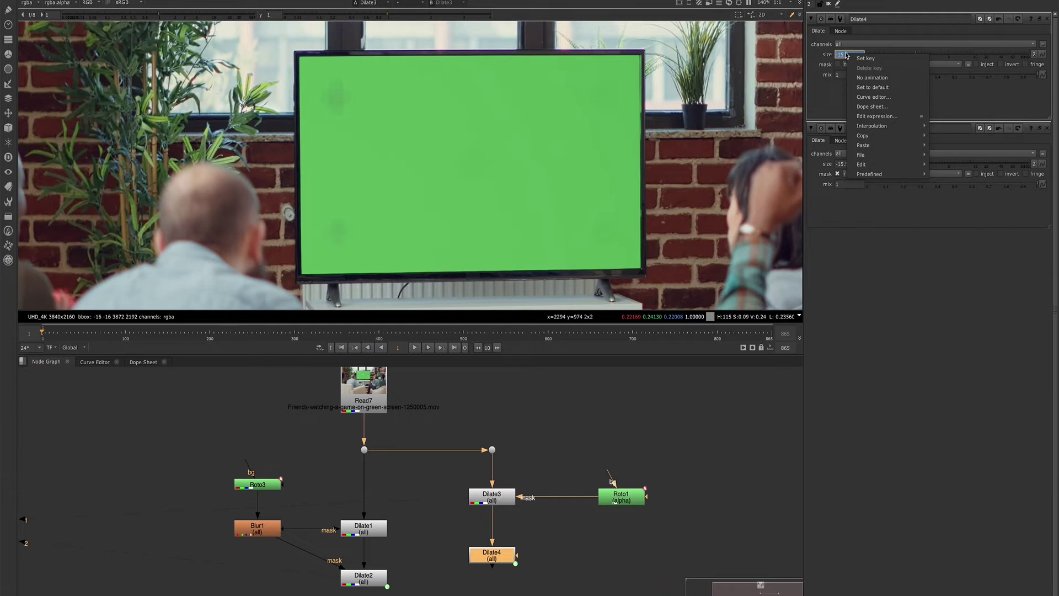
pyautogui.click(867, 117)
pyautogui.write('parent.Dilate3.size')
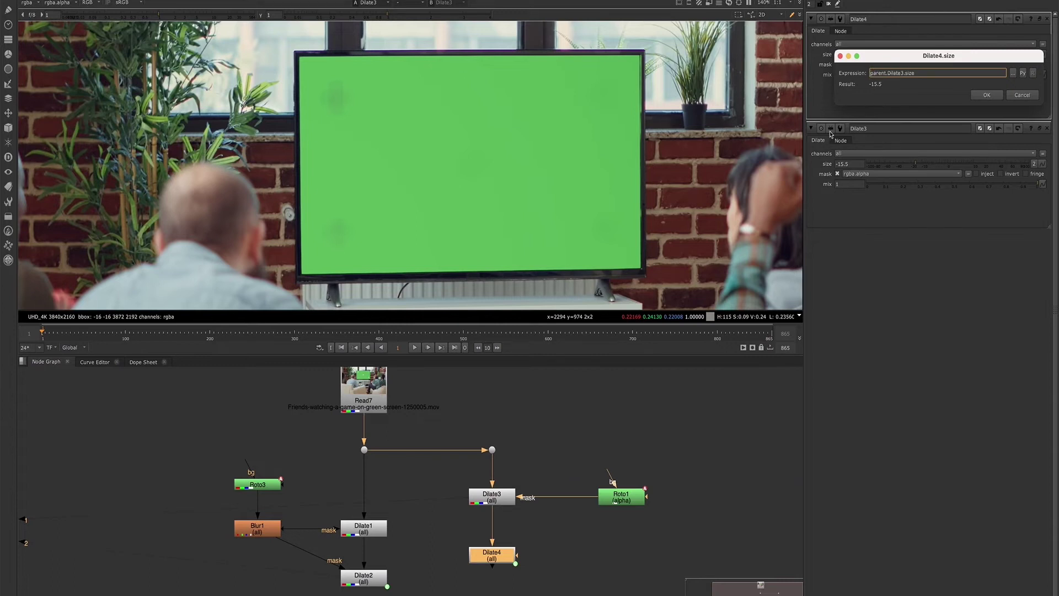
pyautogui.write('-')
pyautogui.click(987, 96)
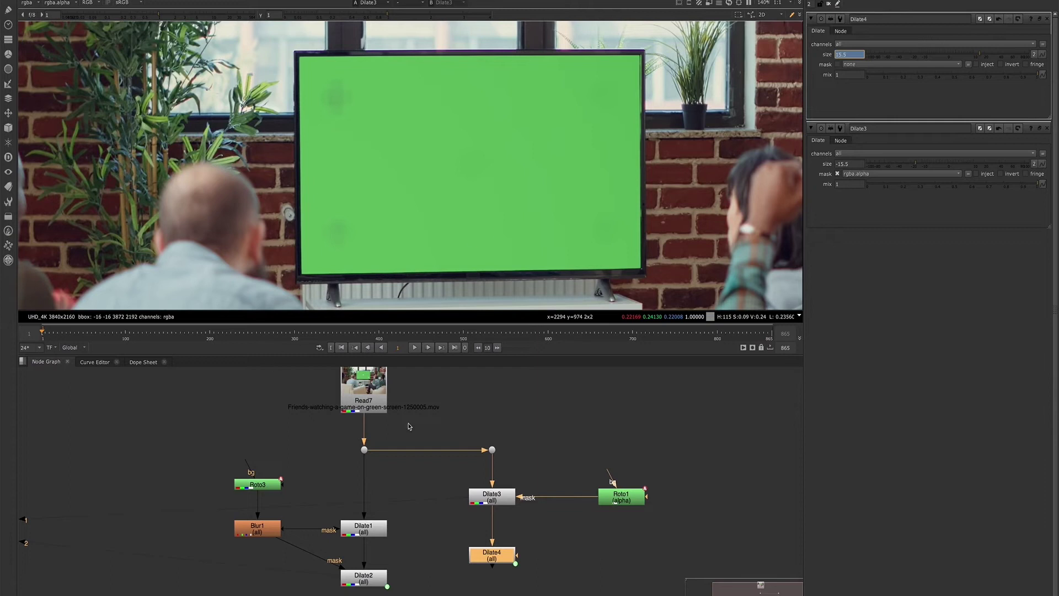
# Step: Mask Dilate4 with Roto1, view it, and set Dilate3's size to -51 so Dilate4 follows at 51
pyautogui.click(502, 560)
pyautogui.moveTo(517, 562); pyautogui.dragTo(619, 496)
pyautogui.press('1')
pyautogui.click(485, 560)
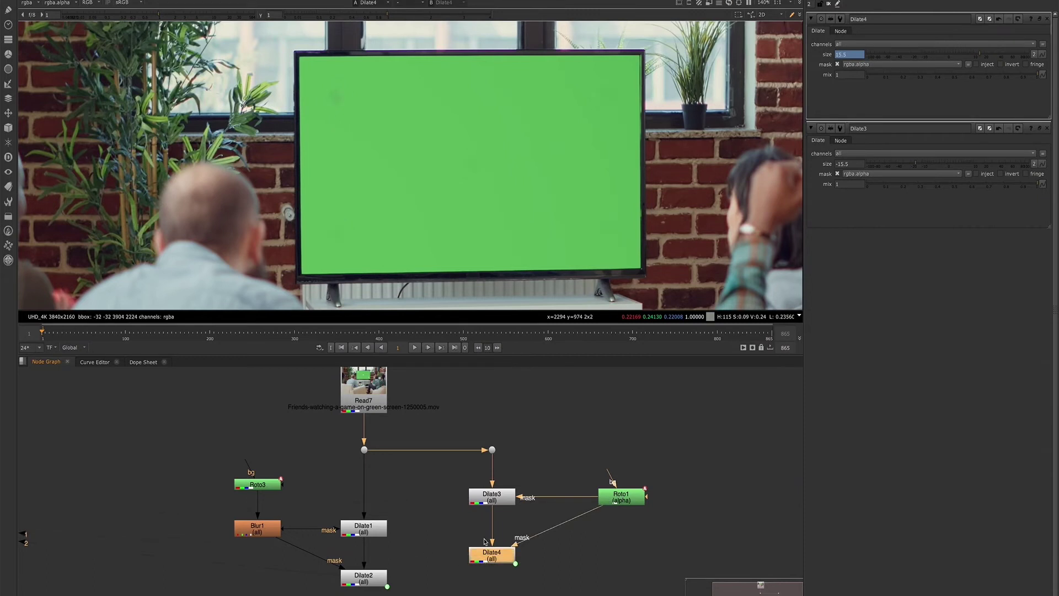
pyautogui.doubleClick(480, 498)
pyautogui.click(478, 562)
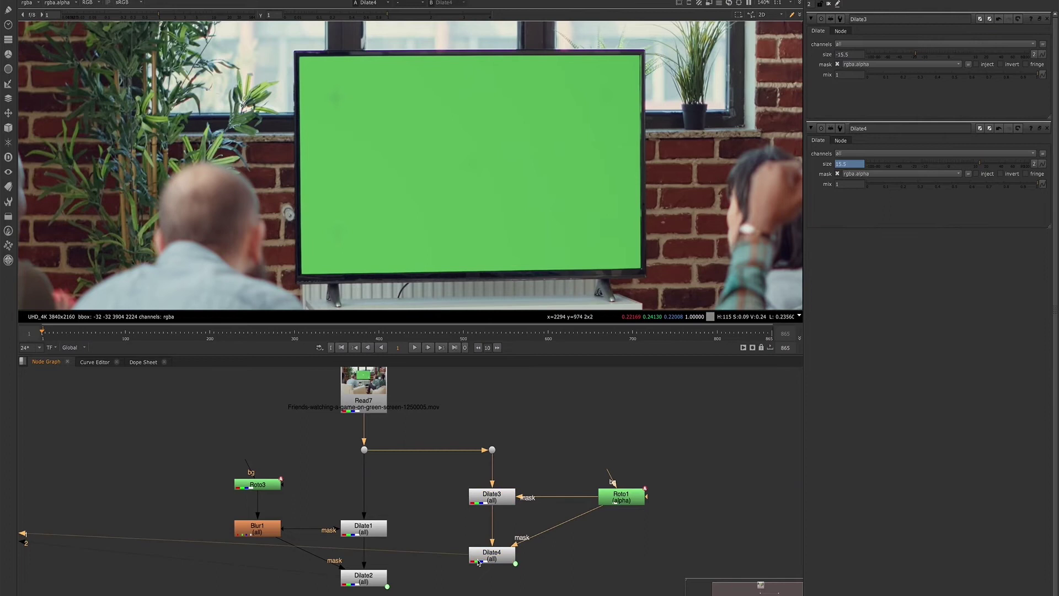
pyautogui.click(486, 503)
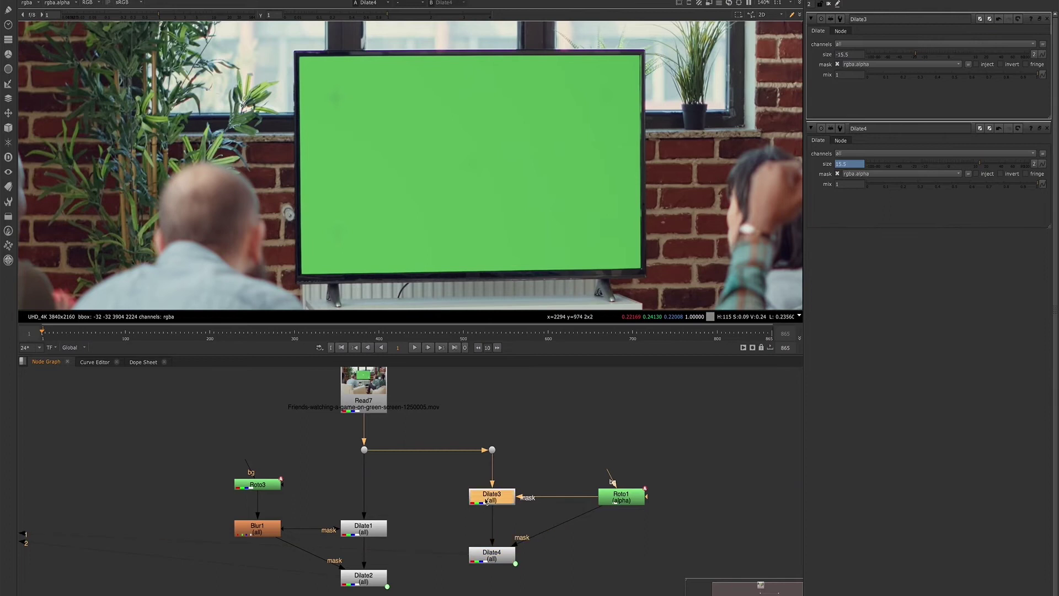
pyautogui.click(486, 563)
pyautogui.click(488, 498)
pyautogui.moveTo(917, 56); pyautogui.dragTo(889, 61)
# Step: Compare the original Dot2 plate on viewer input 1 against Dilate4's clean result on input 2
pyautogui.click(492, 450)
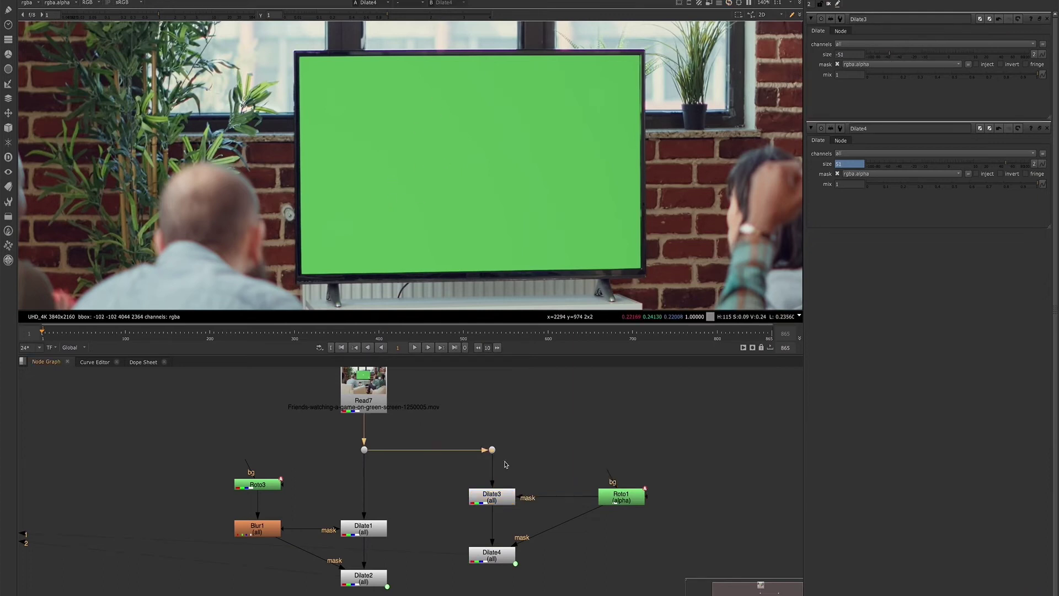
pyautogui.press('1')
pyautogui.click(492, 556)
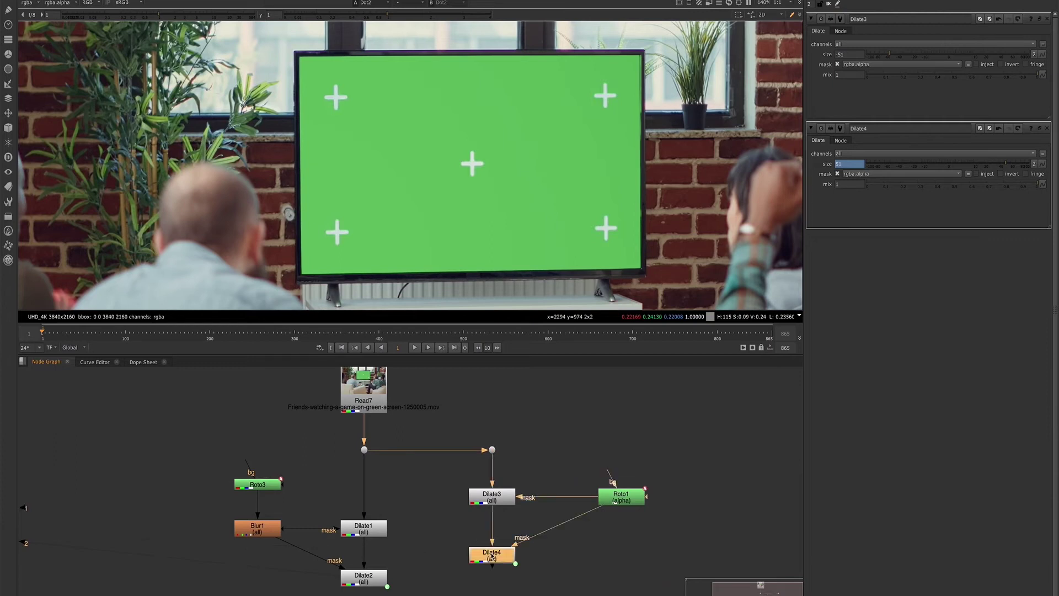
pyautogui.press('2')
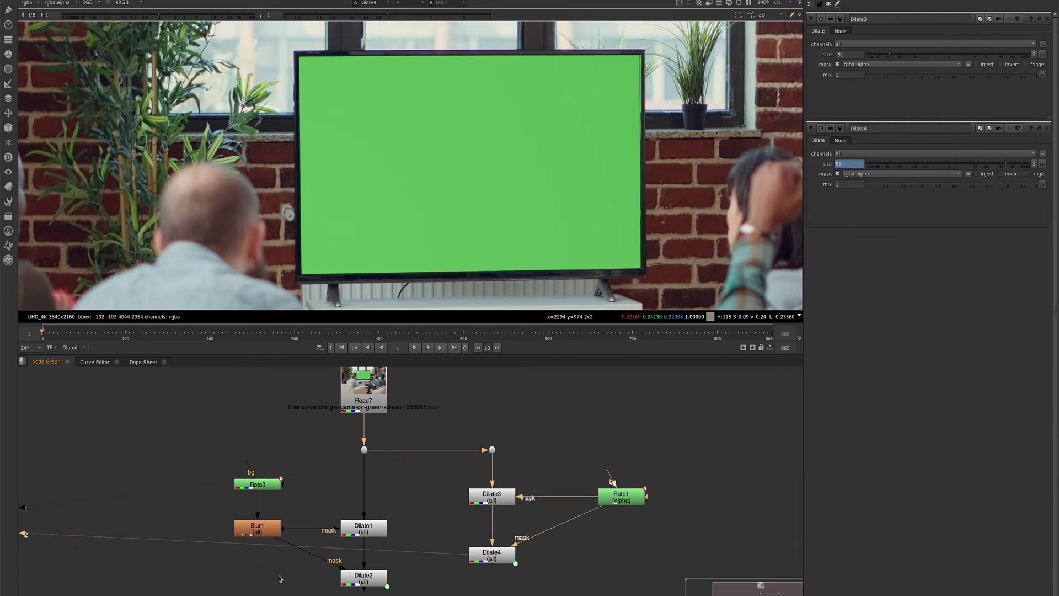
pyautogui.click(249, 533)
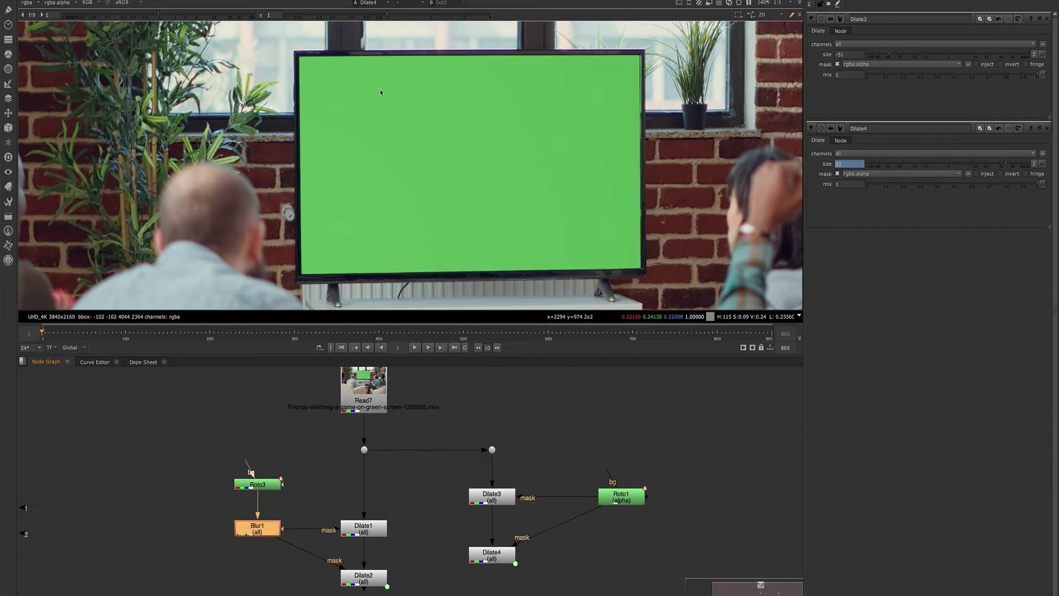
# Step: Box-select Roto3, Blur1, Dilate1 and Dilate2, then clear the node selection
pyautogui.scroll(-6, 399, 152)
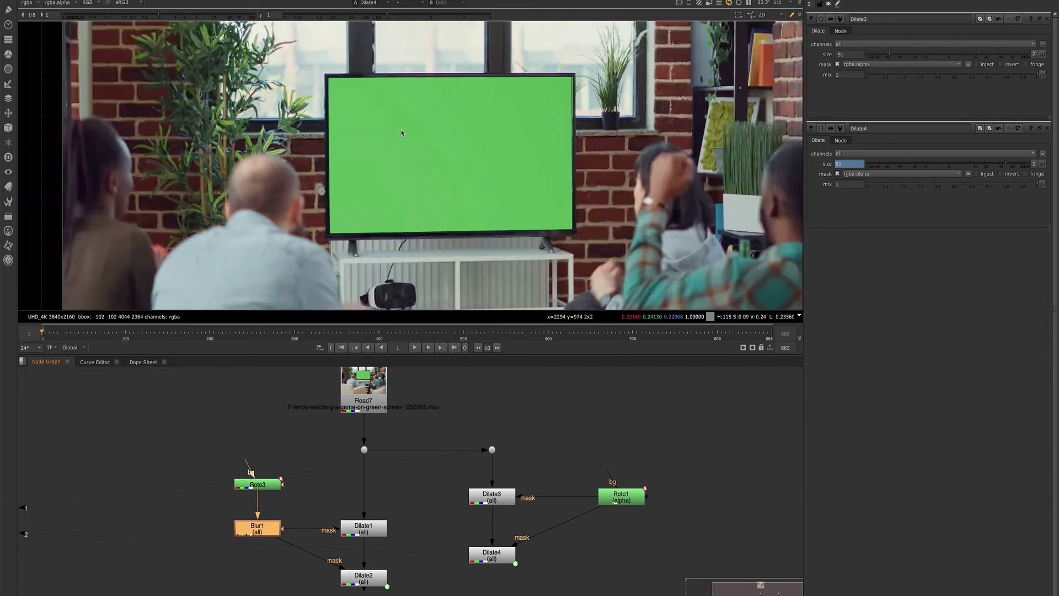
pyautogui.scroll(-4, 381, 497)
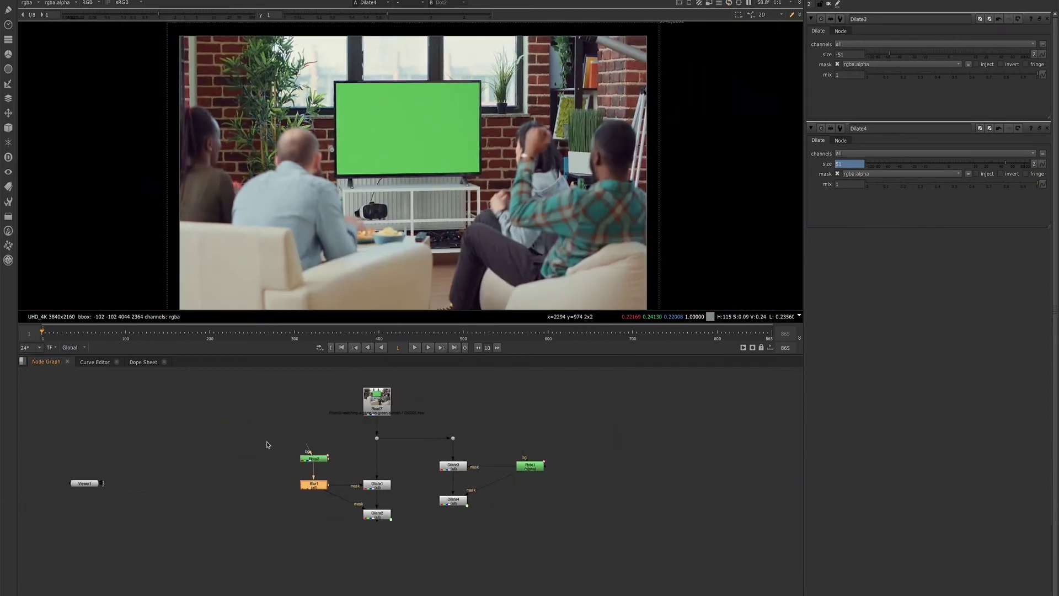
pyautogui.moveTo(268, 442); pyautogui.dragTo(264, 495)
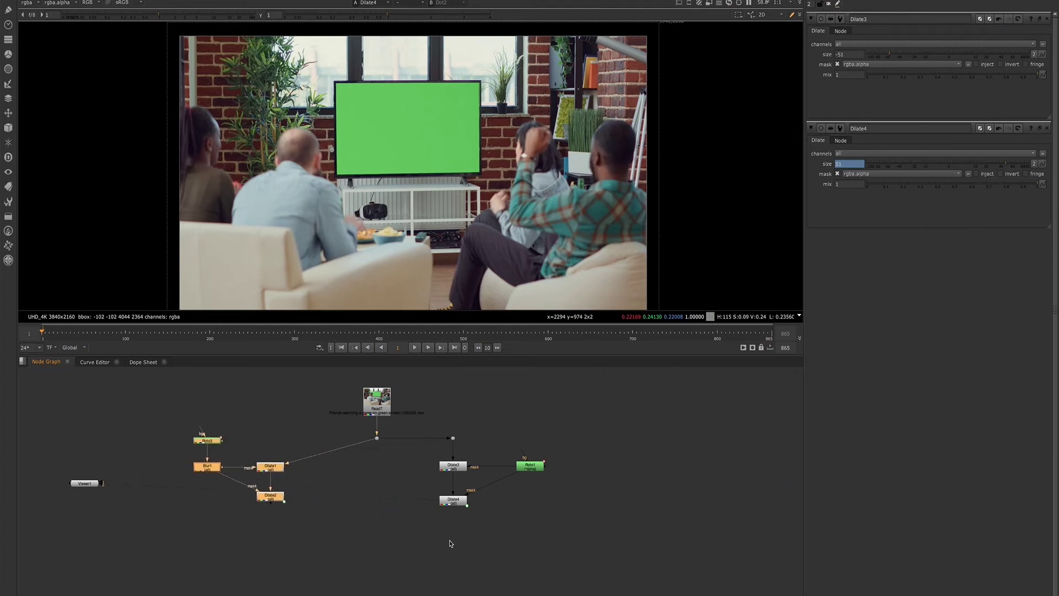
pyautogui.scroll(2, 463, 535)
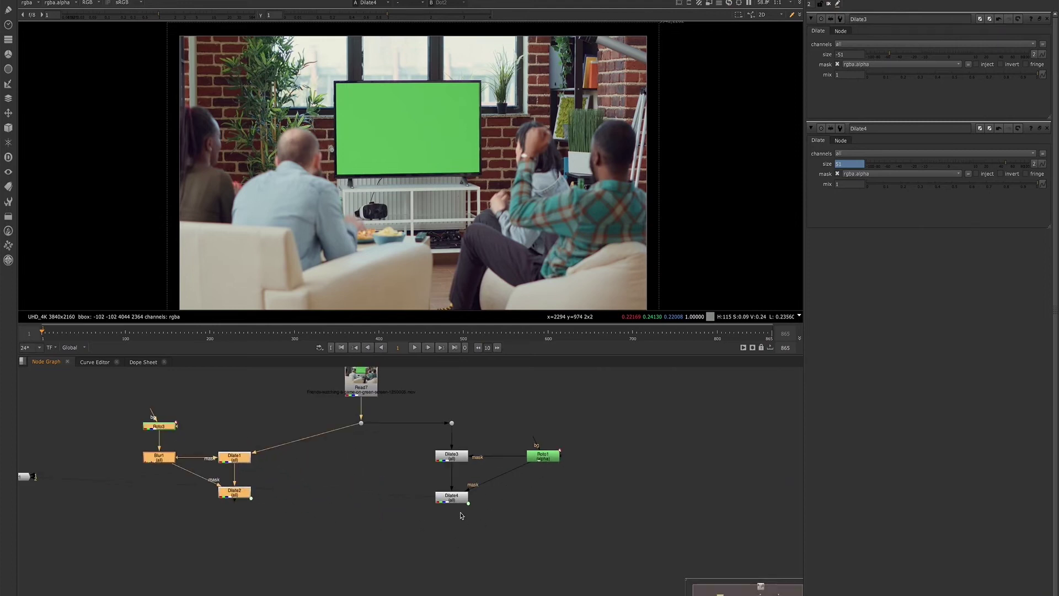
pyautogui.scroll(2, 385, 117)
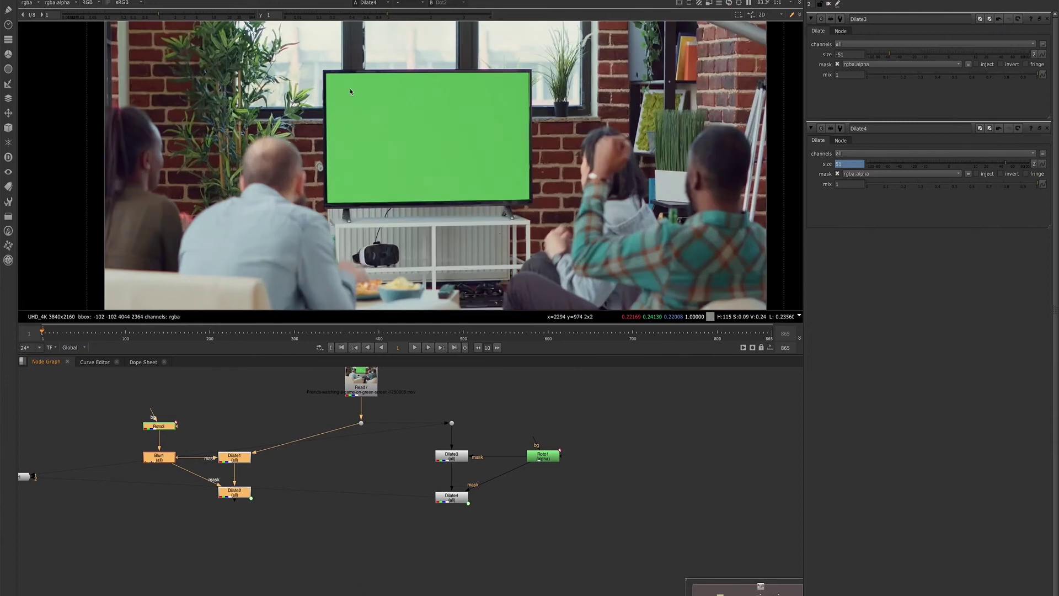
pyautogui.click(451, 499)
pyautogui.click(451, 506)
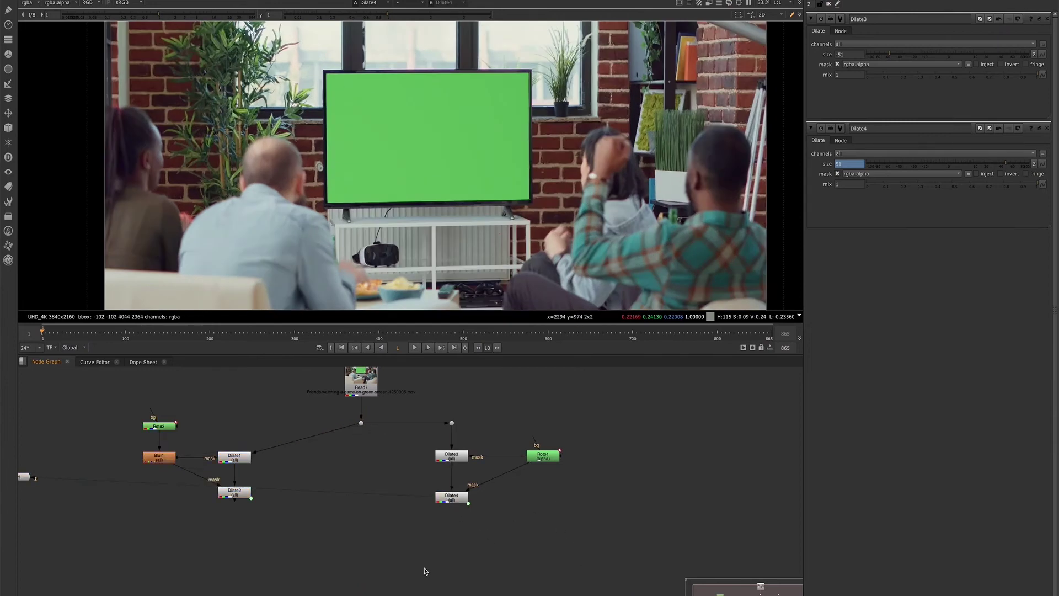
# Step: Create Roto2, view the original plate, and open Roto1 and Roto2 settings
pyautogui.press('o')
pyautogui.moveTo(423, 568); pyautogui.dragTo(396, 559)
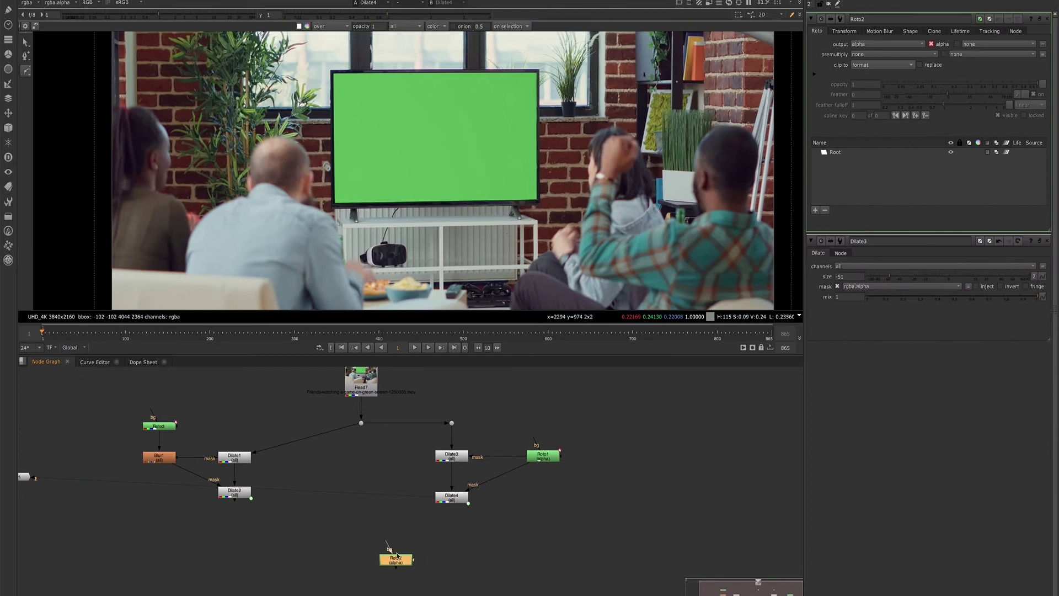
pyautogui.click(452, 423)
pyautogui.press('1')
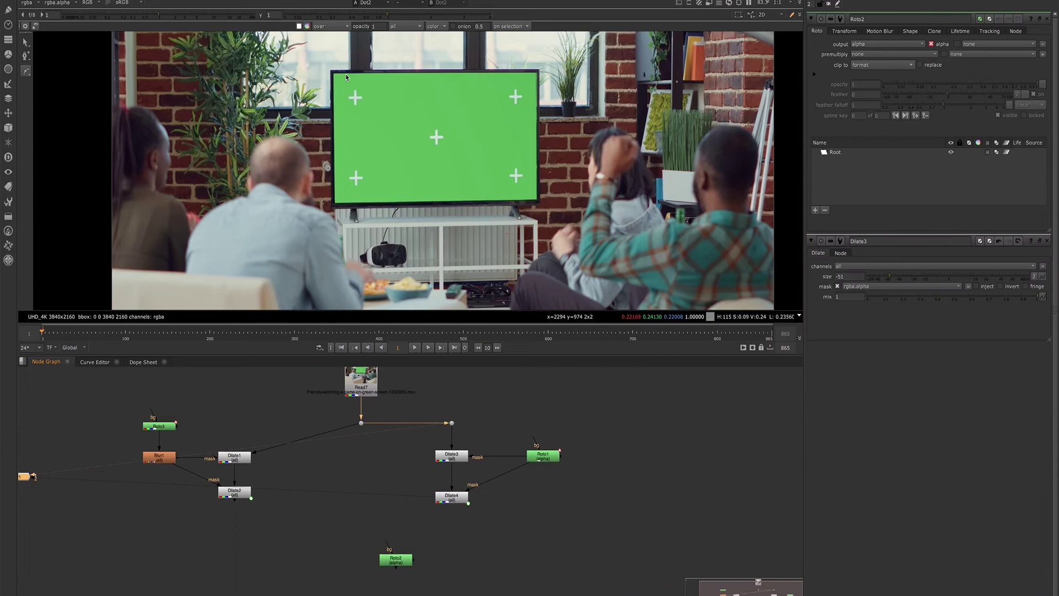
pyautogui.scroll(1, 358, 98)
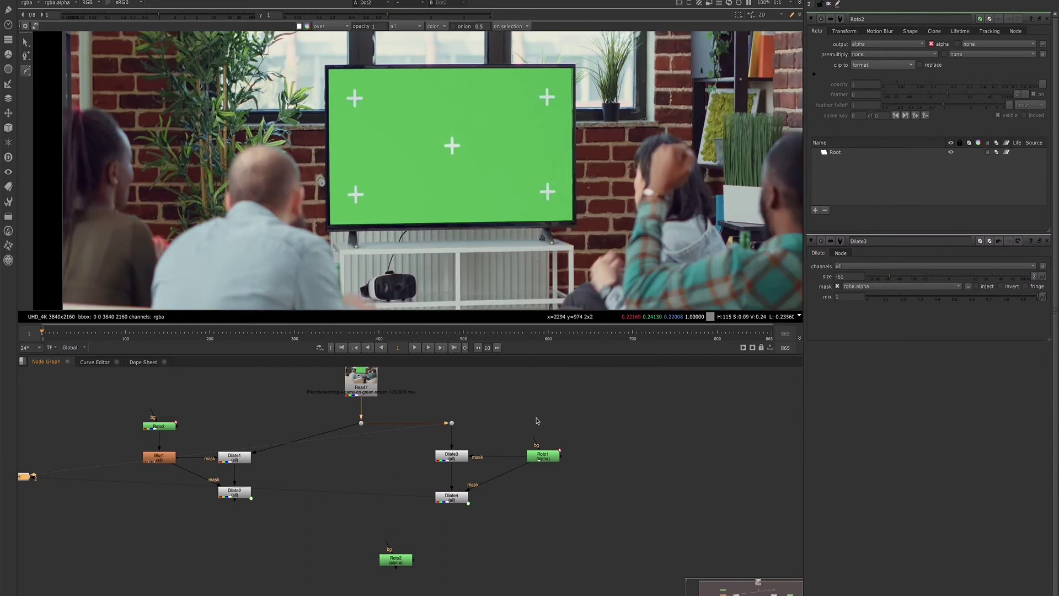
pyautogui.doubleClick(541, 460)
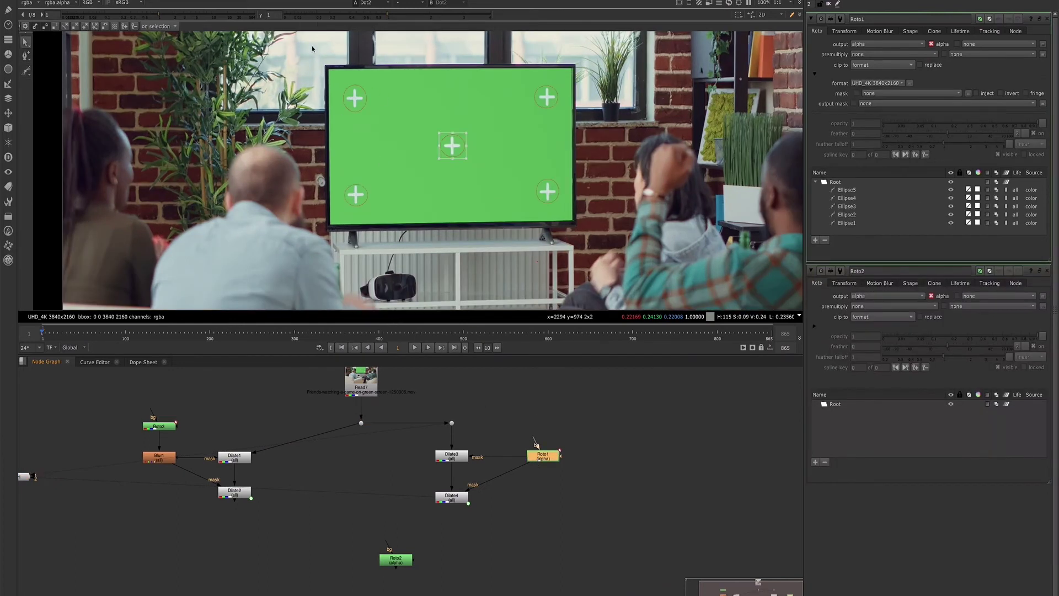
pyautogui.scroll(2, 353, 87)
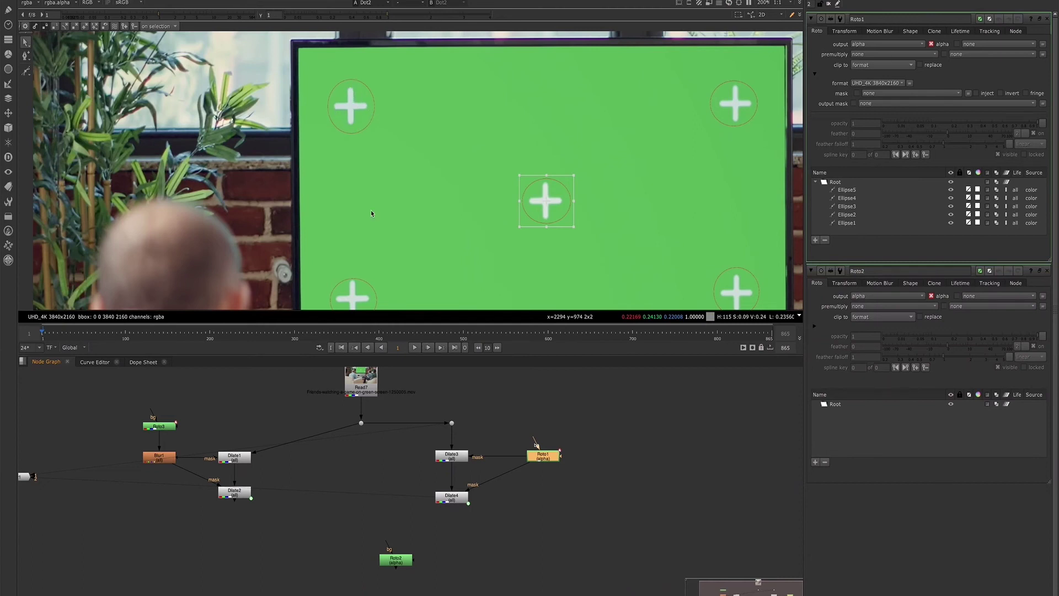
pyautogui.doubleClick(393, 560)
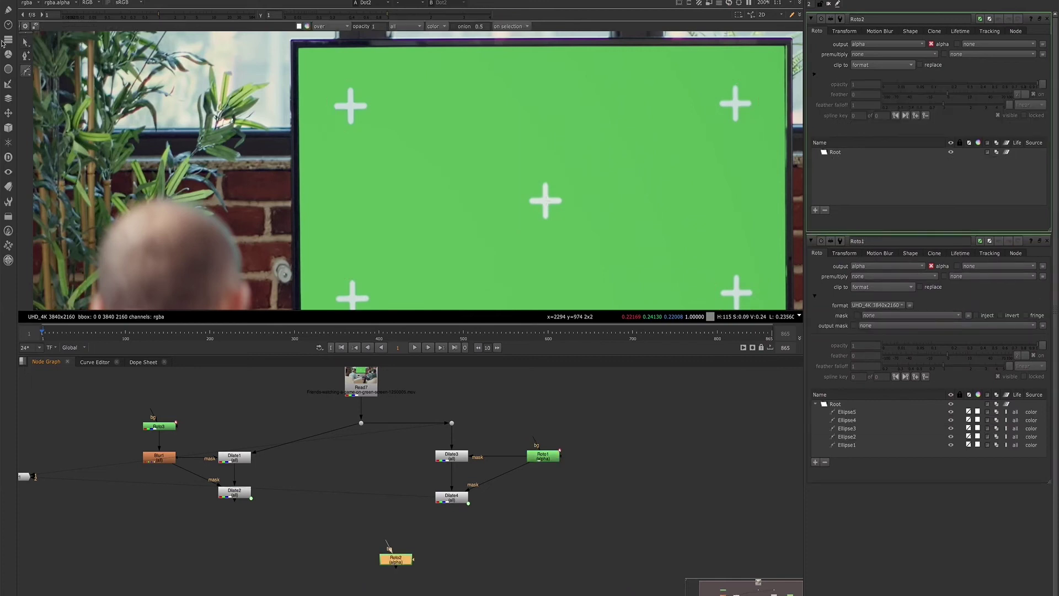
# Step: Draw an ellipse around the top-left cross and a cusped Bezier around the centre cross
pyautogui.moveTo(25, 70); pyautogui.dragTo(66, 98)
pyautogui.moveTo(368, 127); pyautogui.dragTo(367, 127)
pyautogui.scroll(3, 353, 94)
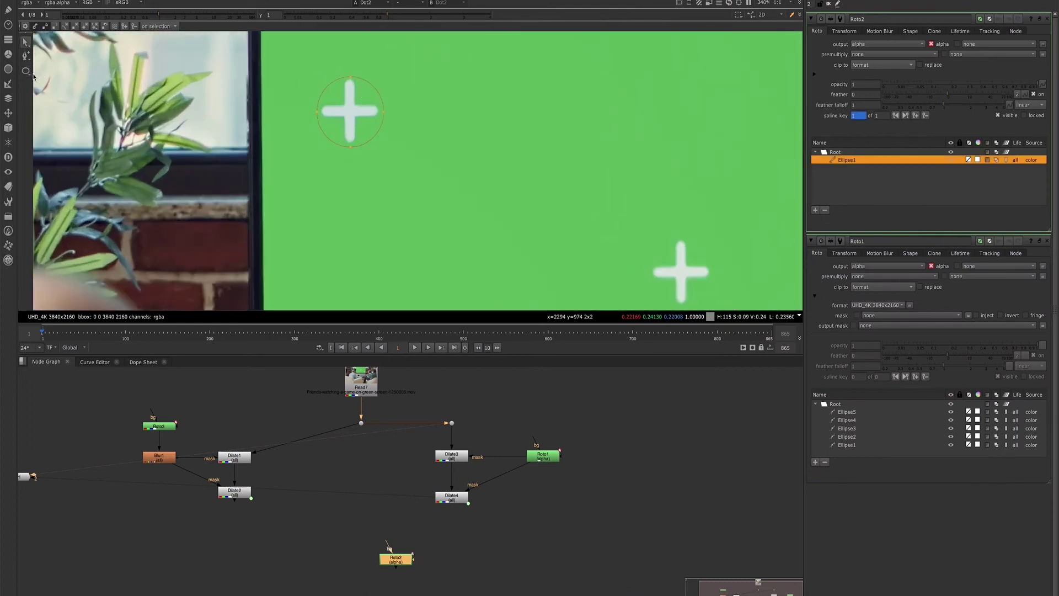
pyautogui.moveTo(26, 70); pyautogui.dragTo(42, 79)
pyautogui.scroll(-2, 536, 202)
pyautogui.click(556, 194)
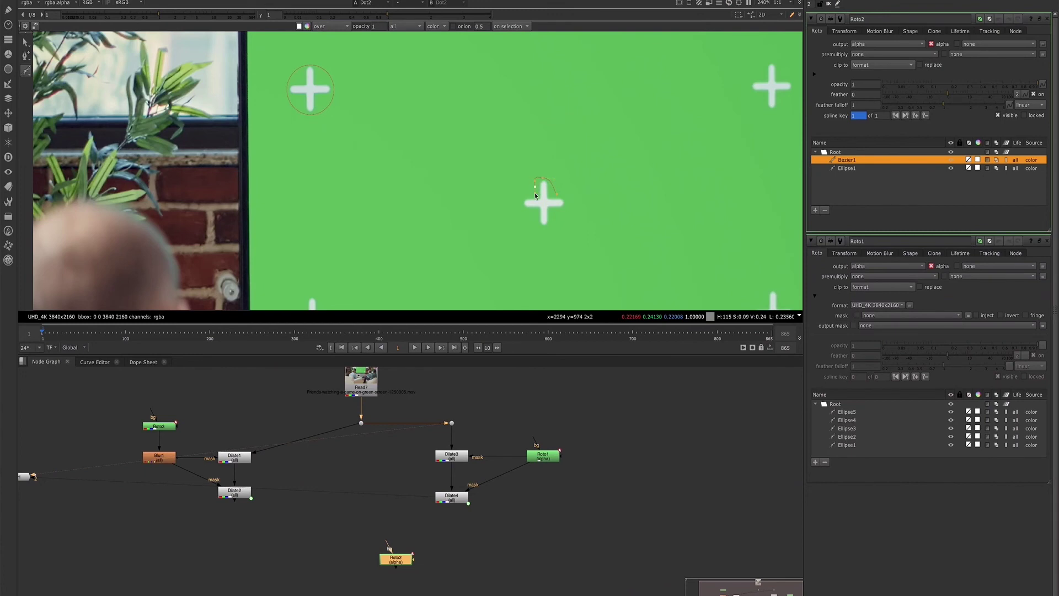
pyautogui.click(523, 211)
pyautogui.click(558, 197)
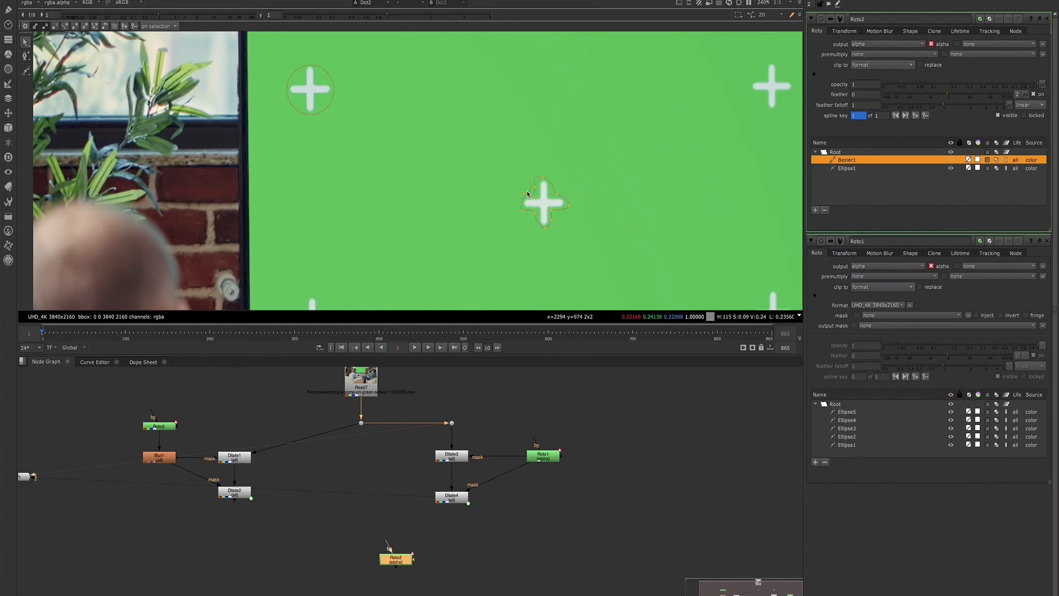
pyautogui.moveTo(538, 181); pyautogui.dragTo(545, 180)
# Step: Set Roto2's format to UHD_4K 3840x2160
pyautogui.click(814, 74)
pyautogui.click(859, 84)
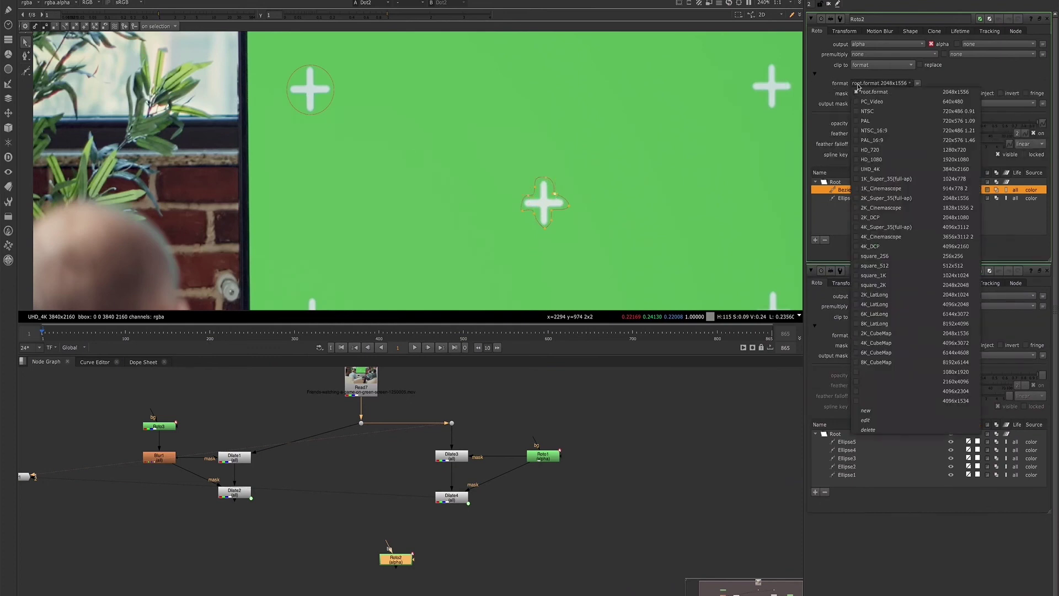
pyautogui.click(857, 169)
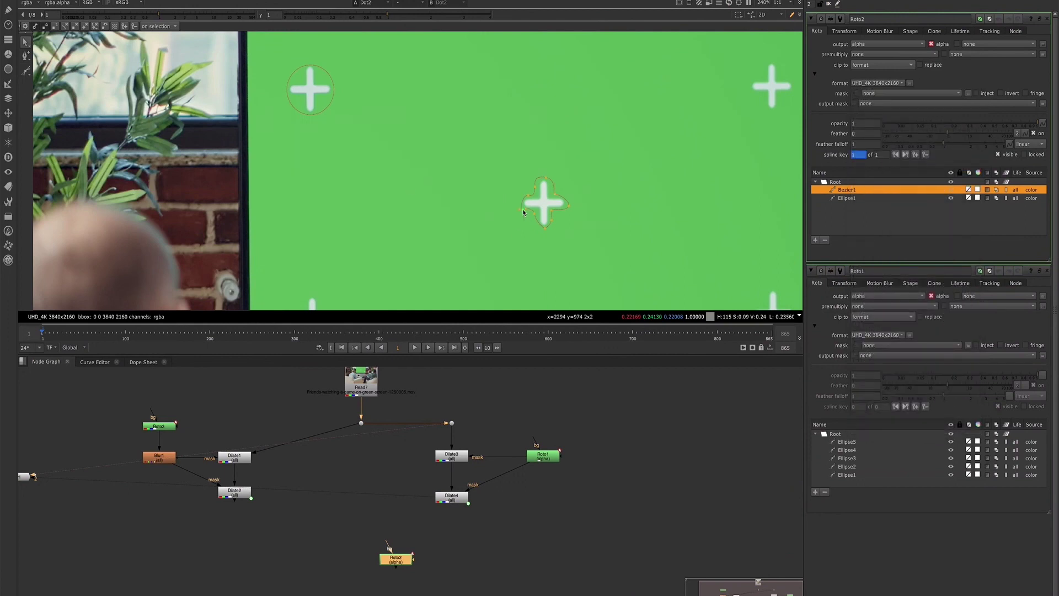
# Step: Add Merge1 with Roto2 as A and Dilate4 as B, set to the mask operation
pyautogui.click(428, 568)
pyautogui.press('m')
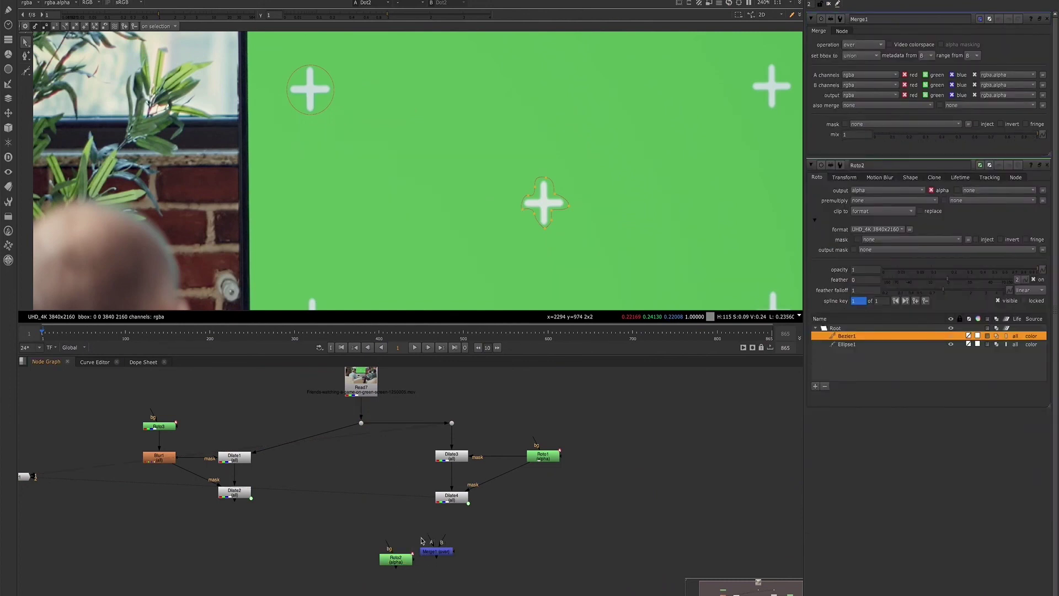
pyautogui.moveTo(428, 549); pyautogui.dragTo(450, 505)
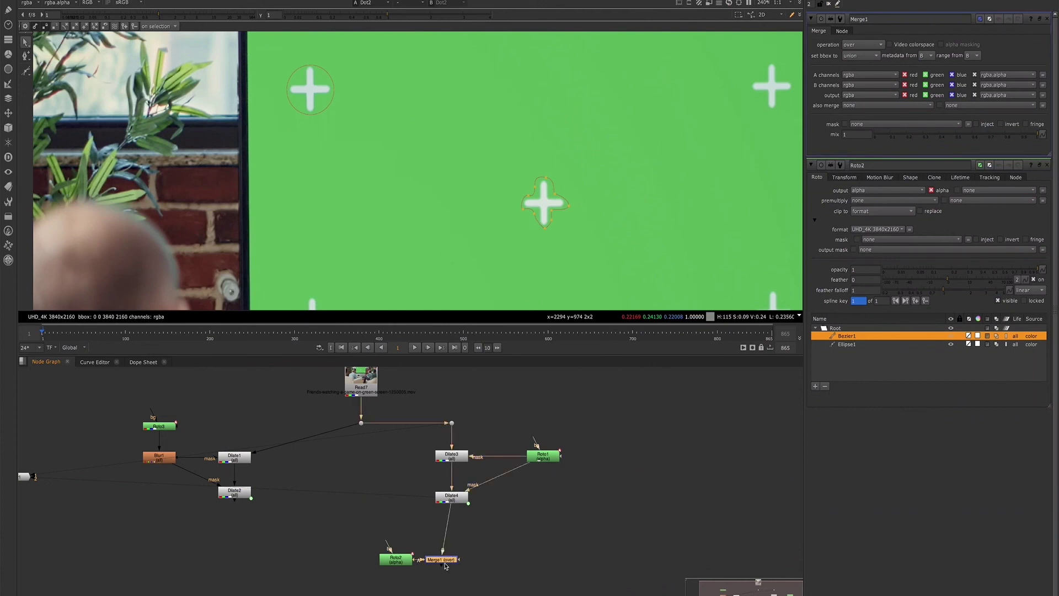
pyautogui.click(448, 561)
pyautogui.press('1')
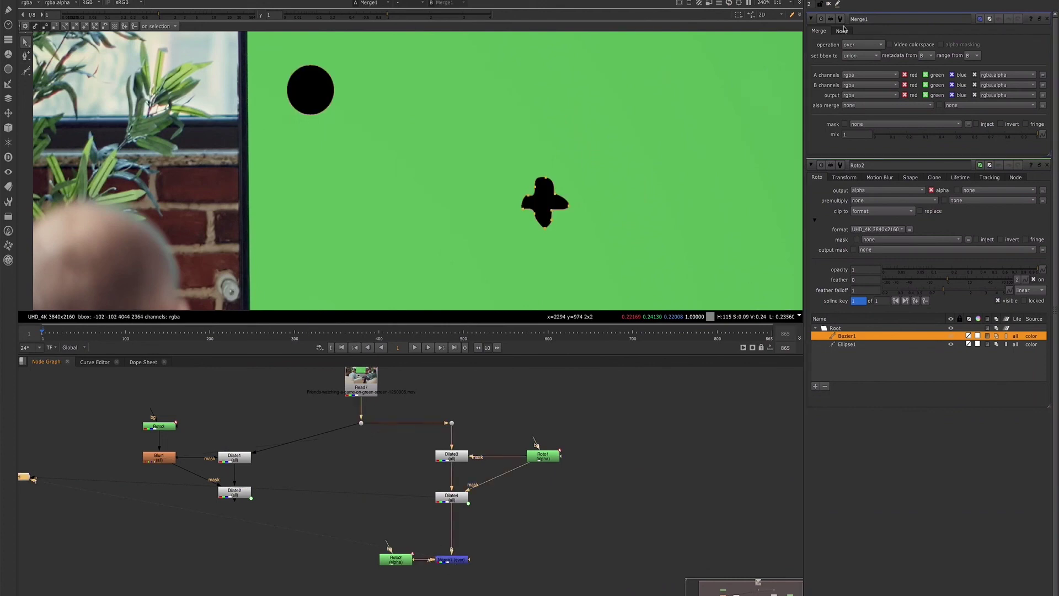
pyautogui.click(853, 46)
pyautogui.click(865, 126)
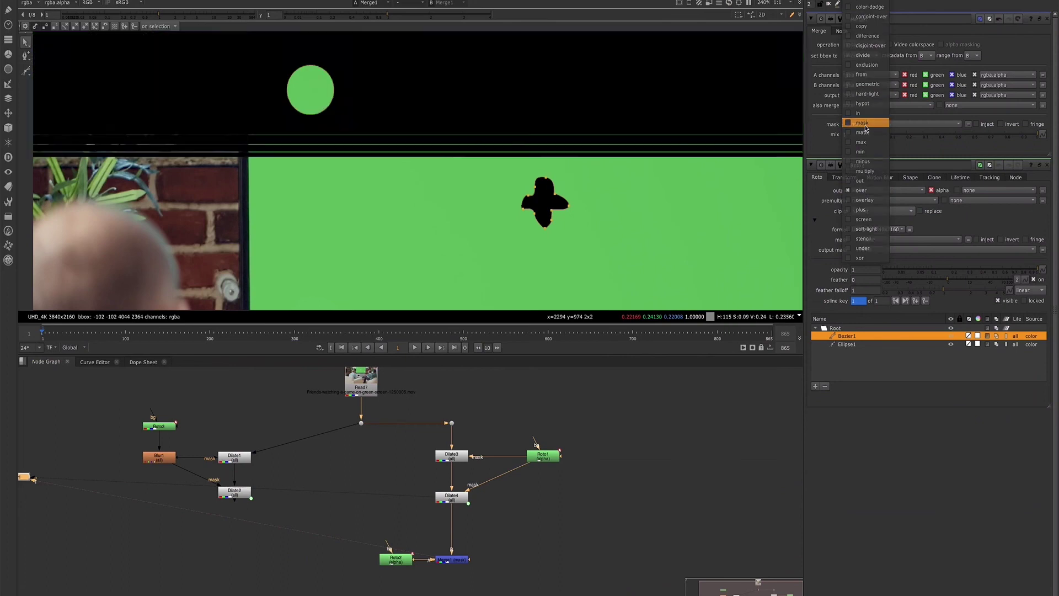
# Step: Add Merge2 (over) with Merge1 as A and the original plate as B
pyautogui.click(566, 571)
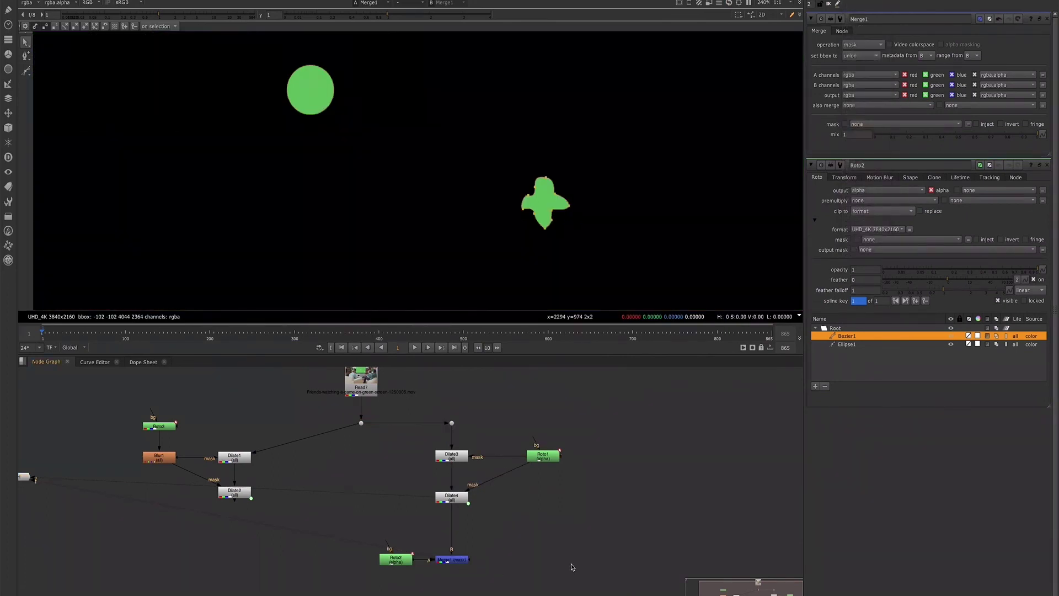
pyautogui.press('m')
pyautogui.moveTo(563, 553); pyautogui.dragTo(453, 560)
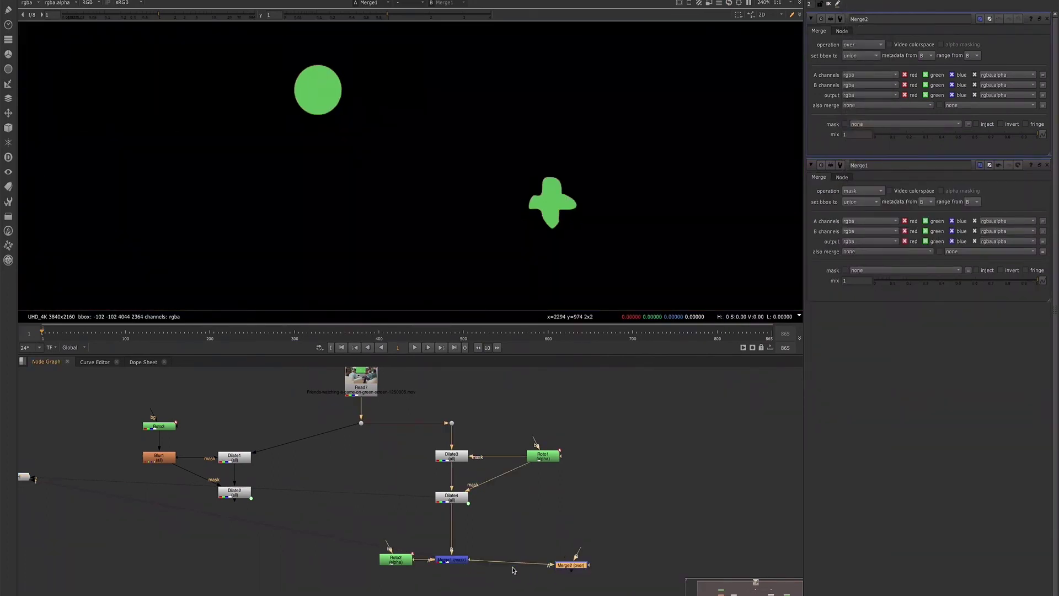
pyautogui.moveTo(389, 563); pyautogui.dragTo(484, 534)
pyautogui.moveTo(568, 565); pyautogui.dragTo(360, 424)
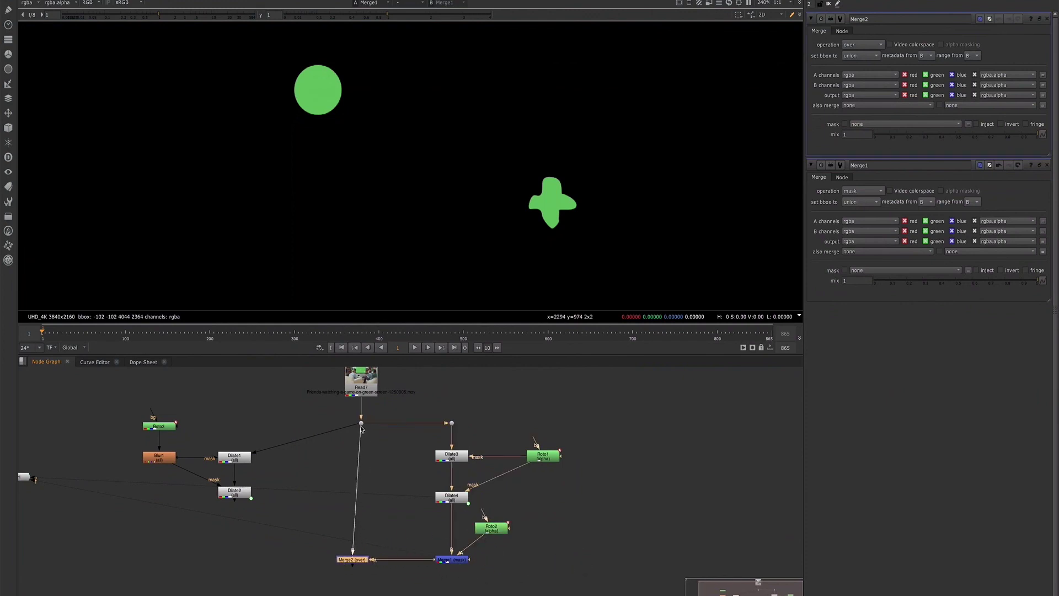
pyautogui.moveTo(357, 561); pyautogui.dragTo(362, 556)
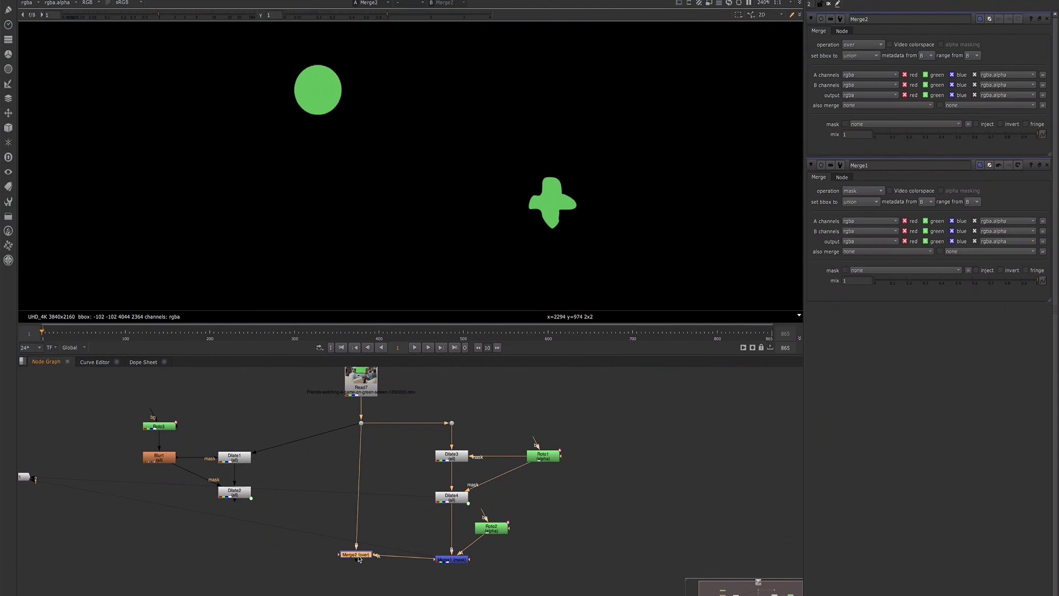
pyautogui.press('1')
# Step: View the original plate through its Dot and nudge Merge2 into place
pyautogui.moveTo(337, 412); pyautogui.dragTo(373, 453)
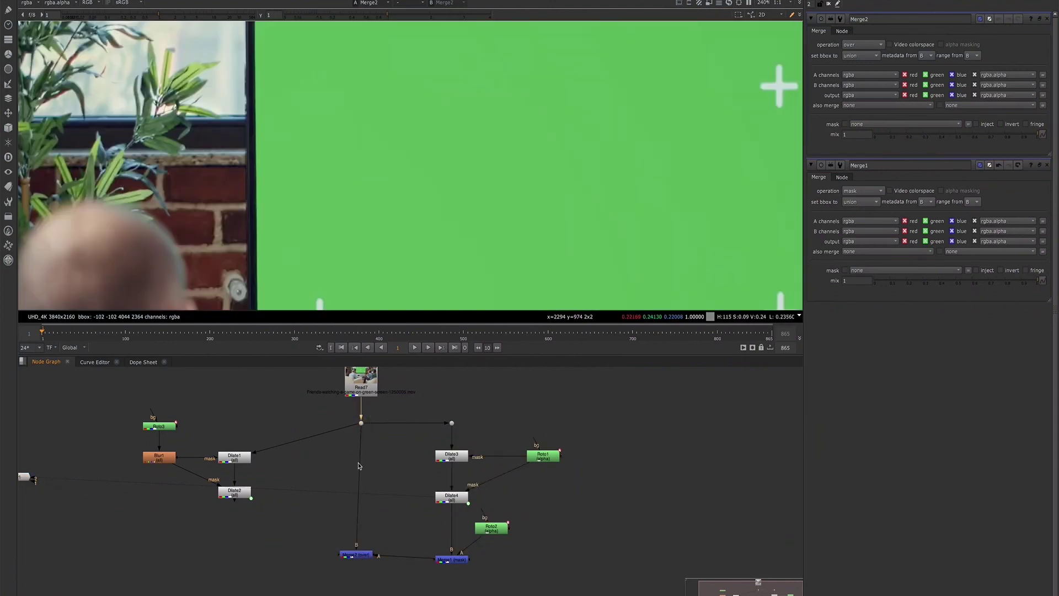
pyautogui.press('1')
pyautogui.moveTo(362, 560); pyautogui.dragTo(364, 565)
pyautogui.click(347, 499)
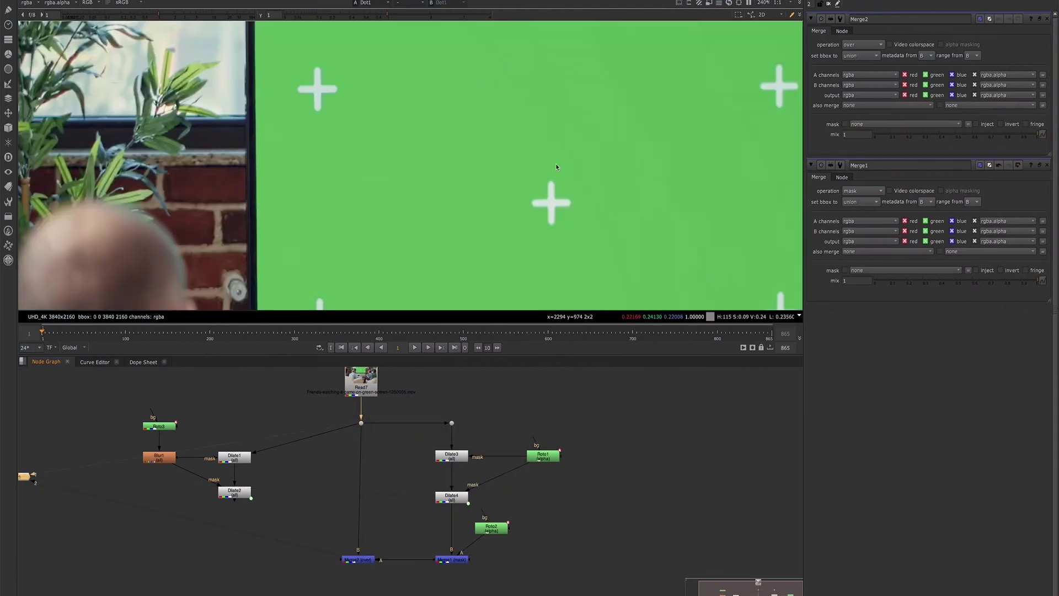
pyautogui.scroll(3, 554, 200)
pyautogui.scroll(-6, 555, 203)
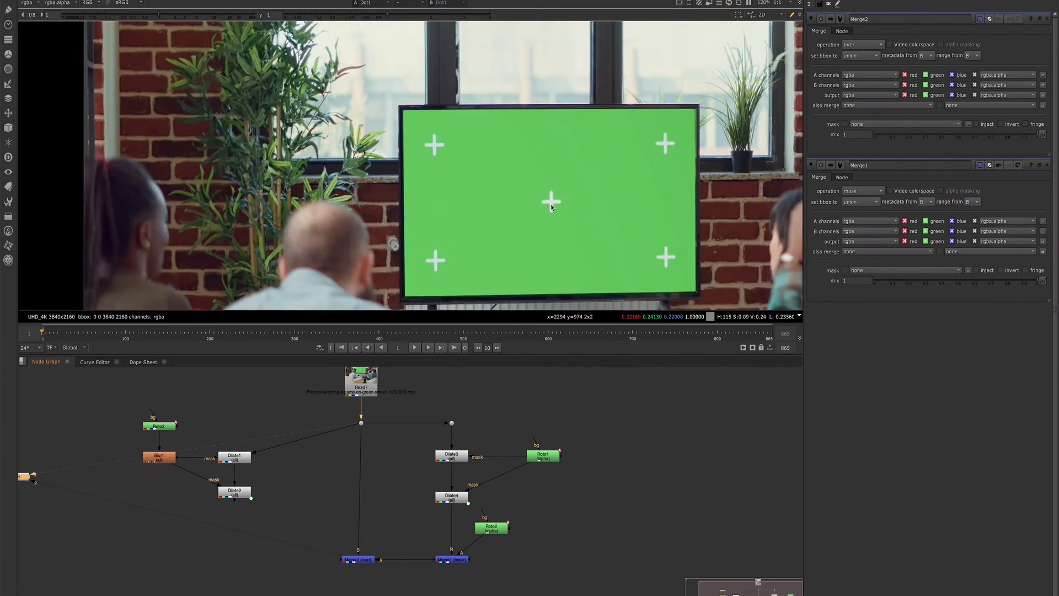
# Step: Compare Merge2 against the original plate to confirm the top-left and centre crosses are gone
pyautogui.press('2')
pyautogui.press('1')
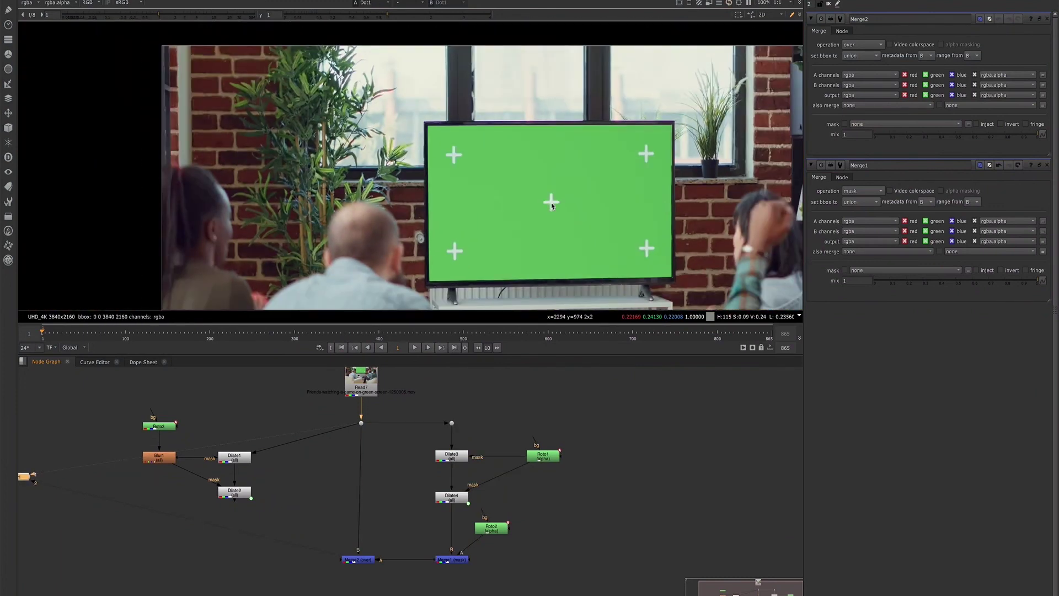
pyautogui.press('2')
pyautogui.scroll(1, 551, 201)
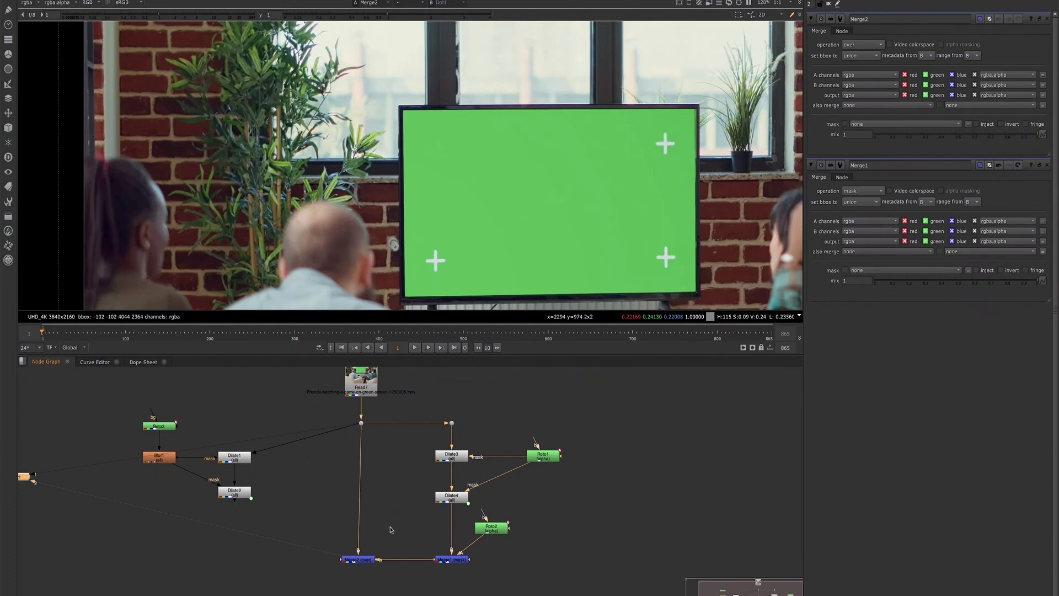
pyautogui.scroll(-3, 393, 504)
pyautogui.moveTo(395, 504); pyautogui.dragTo(410, 526, button='middle')
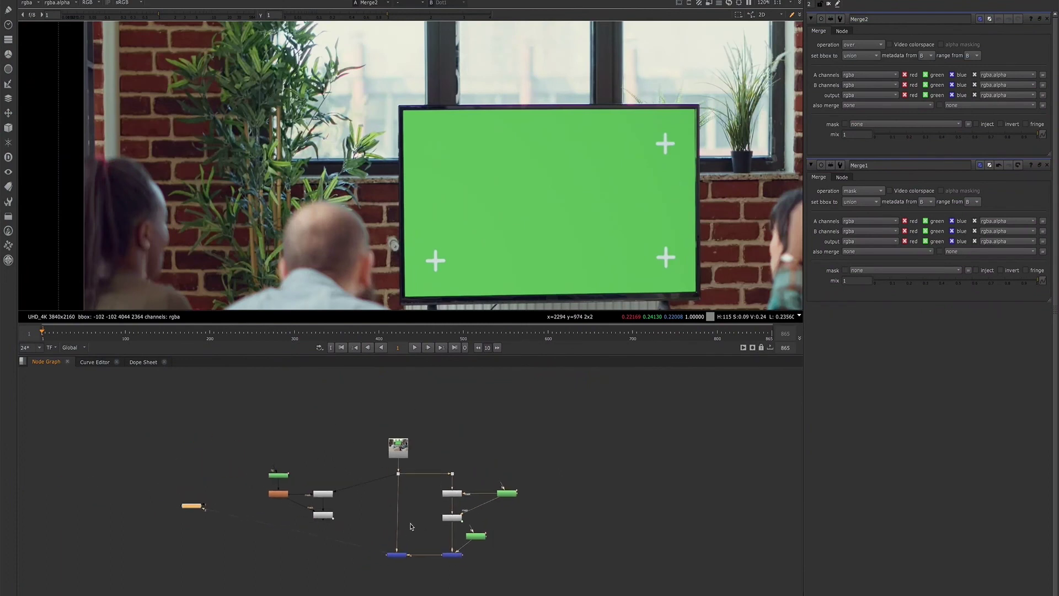